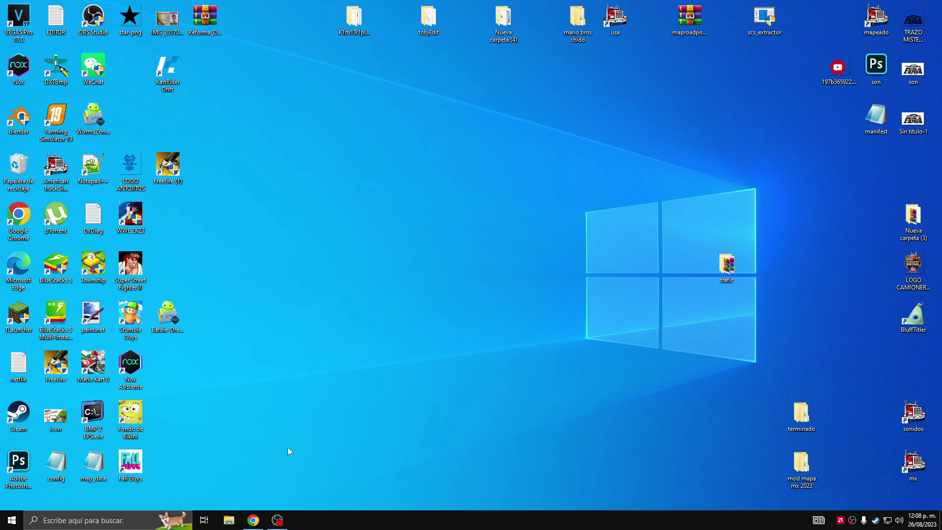
- Switch to Chrome and look through the Kishadowalker steerable dolly's gallery images from the green truss load to the last cargo, closing the gallery at the end
{"action": "left_click", "coordinate": [253, 520]}
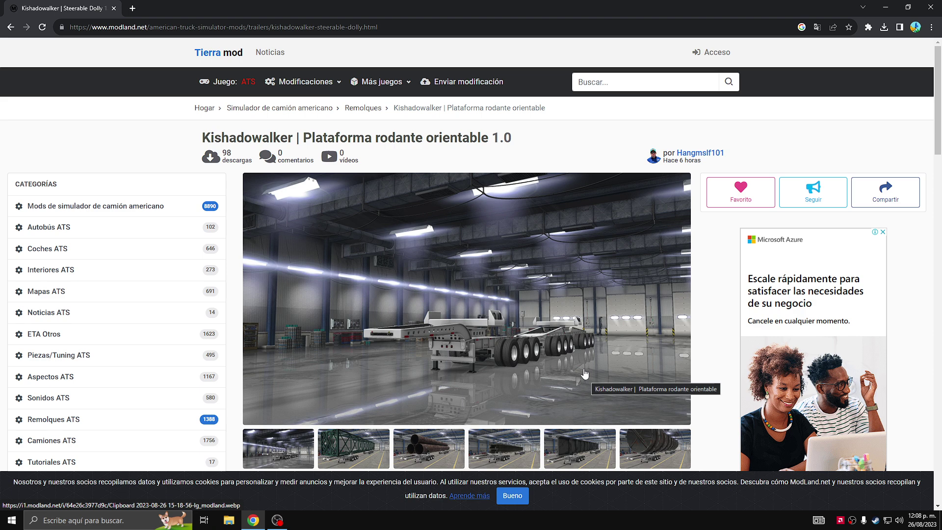
{"action": "scroll", "coordinate": [587, 368], "scroll_direction": "down", "scroll_amount": 2}
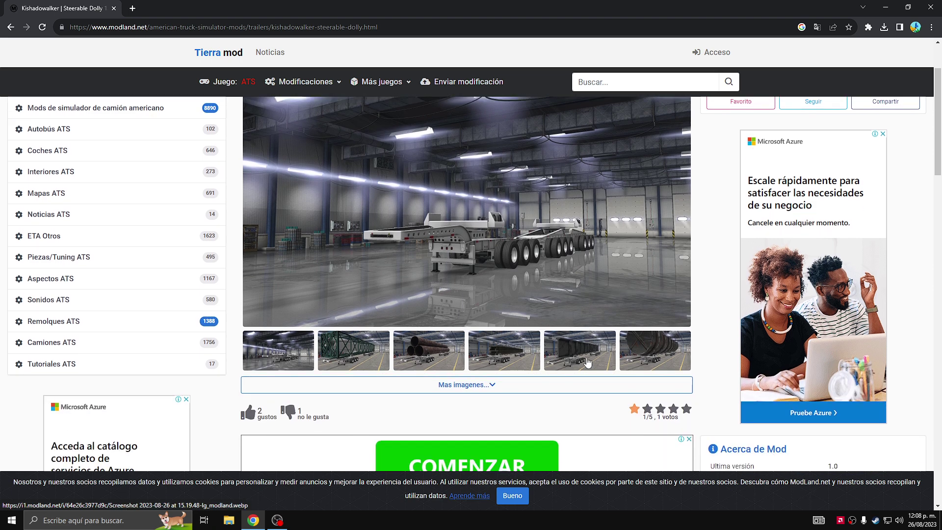
{"action": "scroll", "coordinate": [588, 362], "scroll_direction": "down", "scroll_amount": 1}
{"action": "scroll", "coordinate": [587, 357], "scroll_direction": "up", "scroll_amount": 2}
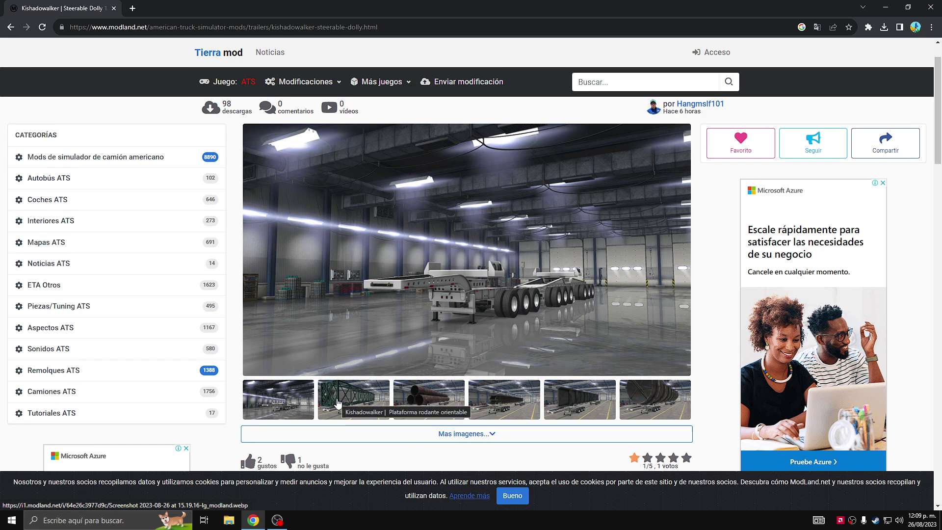
{"action": "left_click", "coordinate": [360, 399]}
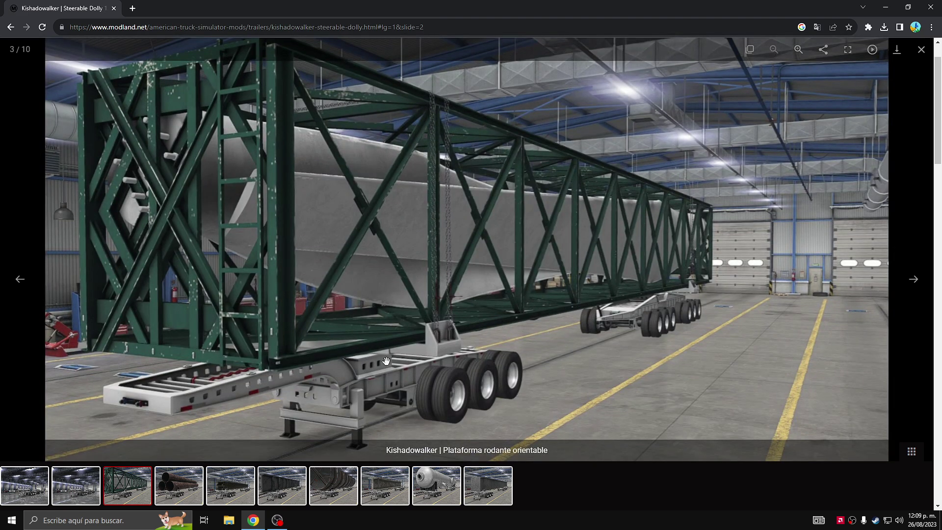
{"action": "left_click", "coordinate": [188, 485]}
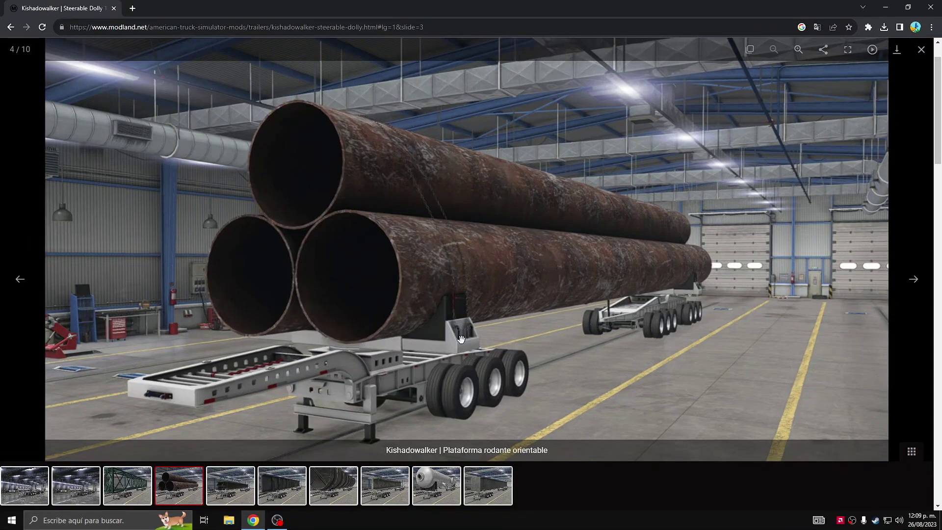
{"action": "left_click", "coordinate": [234, 489]}
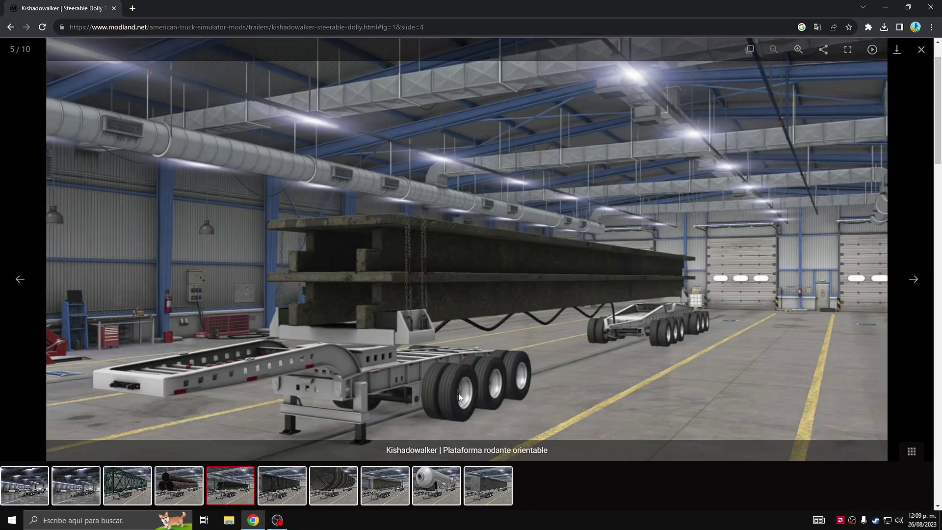
{"action": "left_click", "coordinate": [282, 486]}
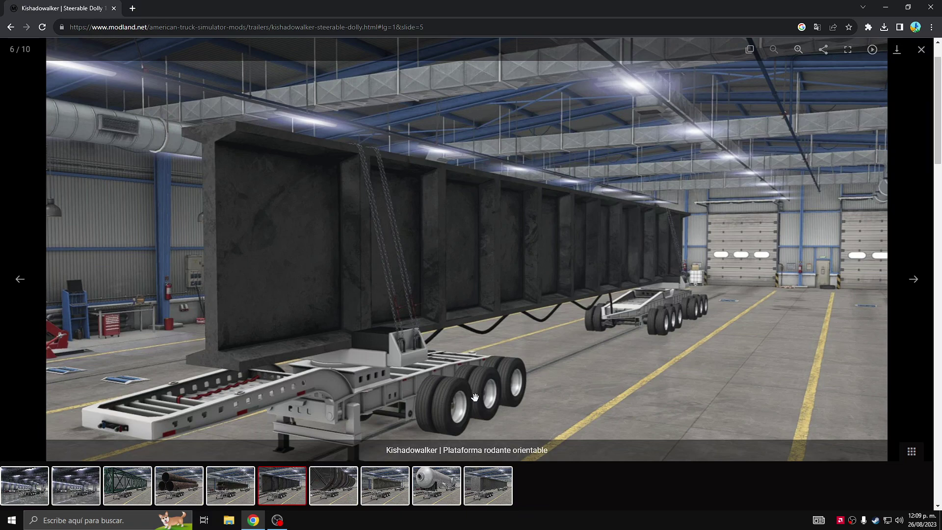
{"action": "left_click", "coordinate": [336, 492]}
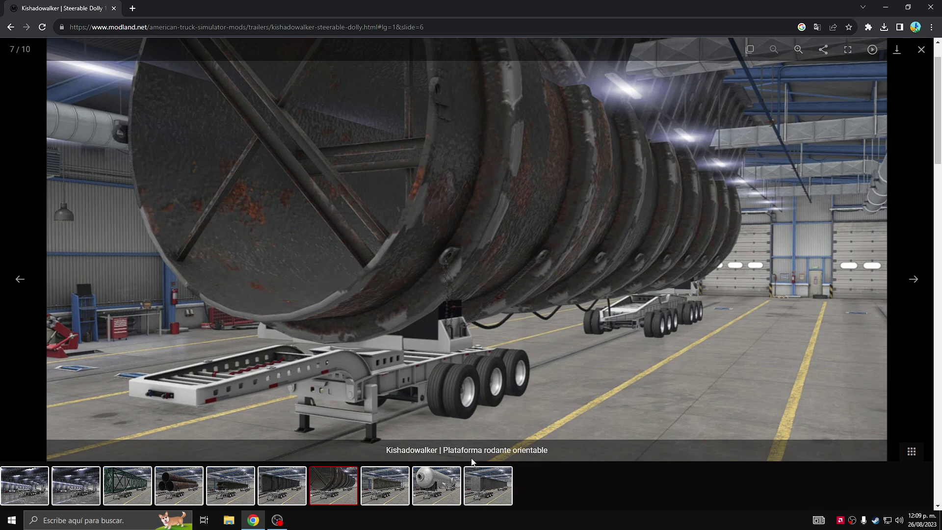
{"action": "left_click", "coordinate": [391, 483]}
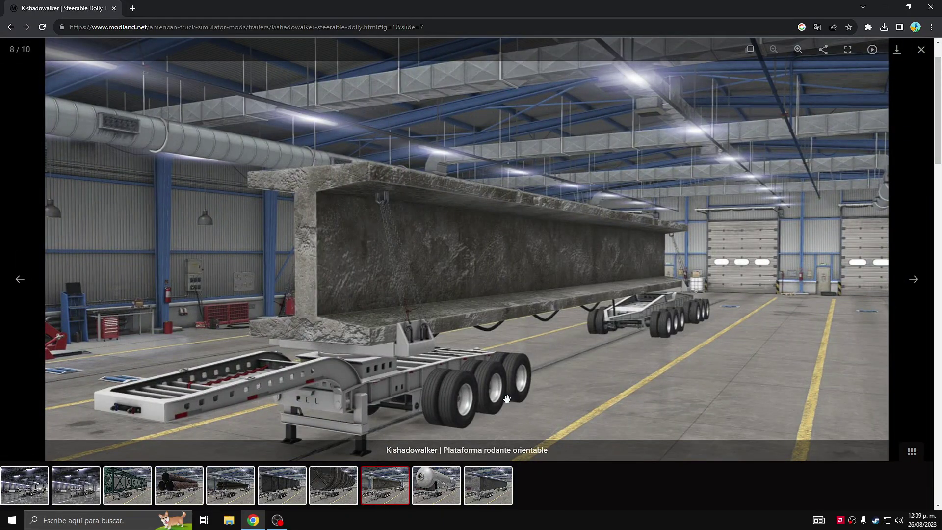
{"action": "left_click", "coordinate": [448, 479]}
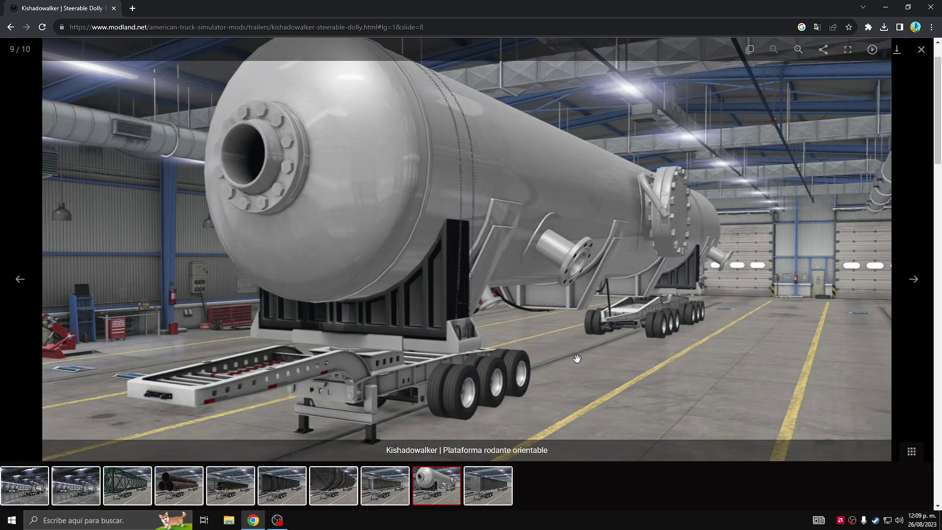
{"action": "left_click", "coordinate": [500, 480]}
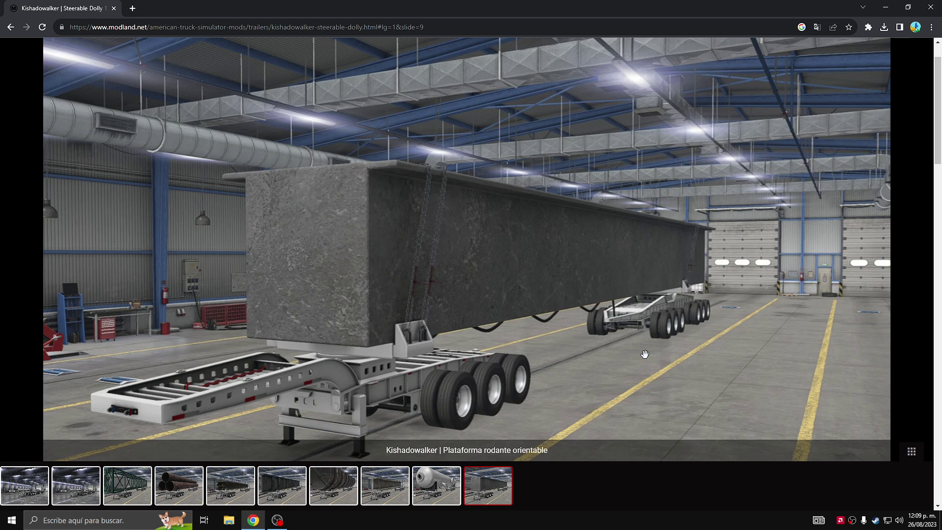
{"action": "mouse_move", "coordinate": [617, 263]}
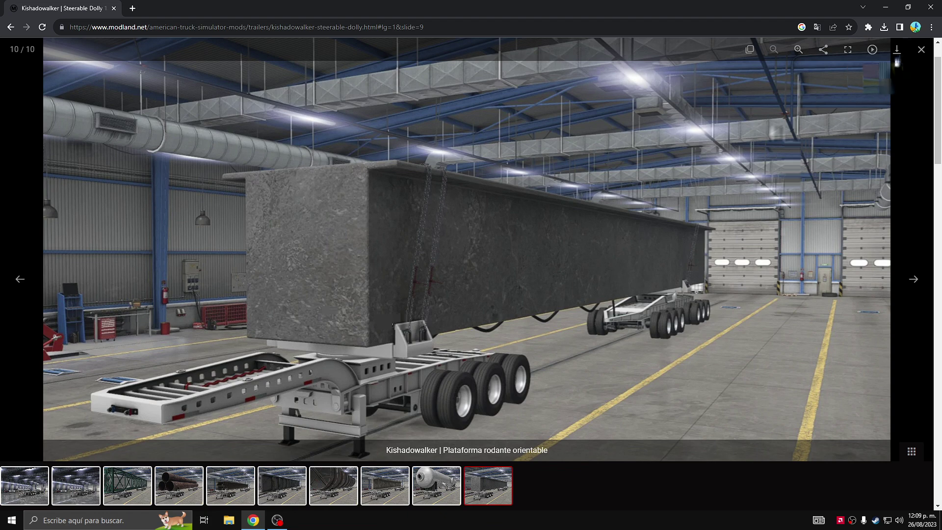
{"action": "left_click", "coordinate": [921, 49]}
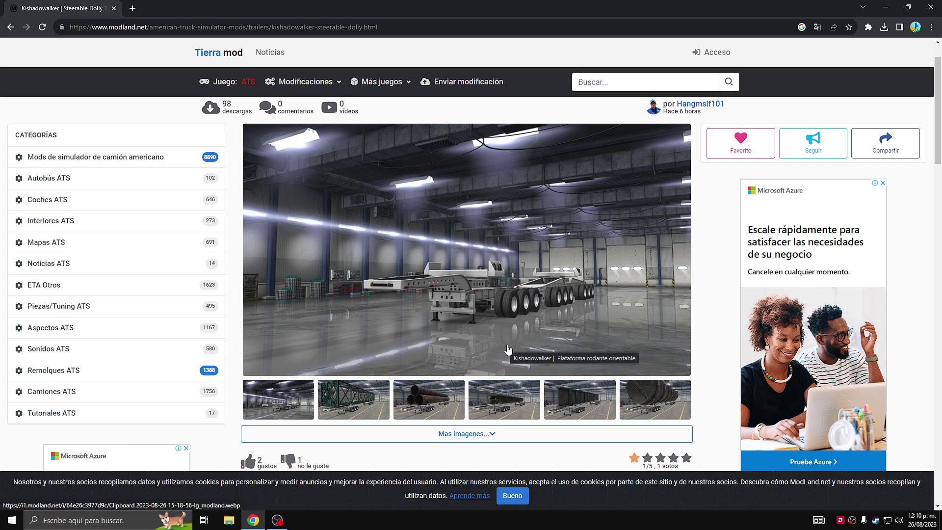
- Open the external download page for KSW_Steerable_Dolly_Hangmslf101.zip from the files section of the mod's page
{"action": "scroll", "coordinate": [509, 350], "scroll_direction": "down", "scroll_amount": 7}
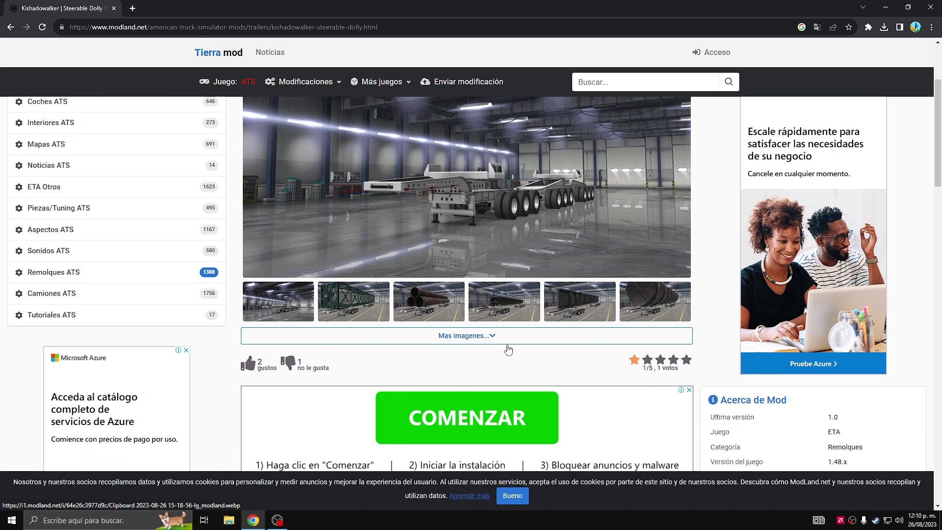
{"action": "scroll", "coordinate": [508, 349], "scroll_direction": "down", "scroll_amount": 5}
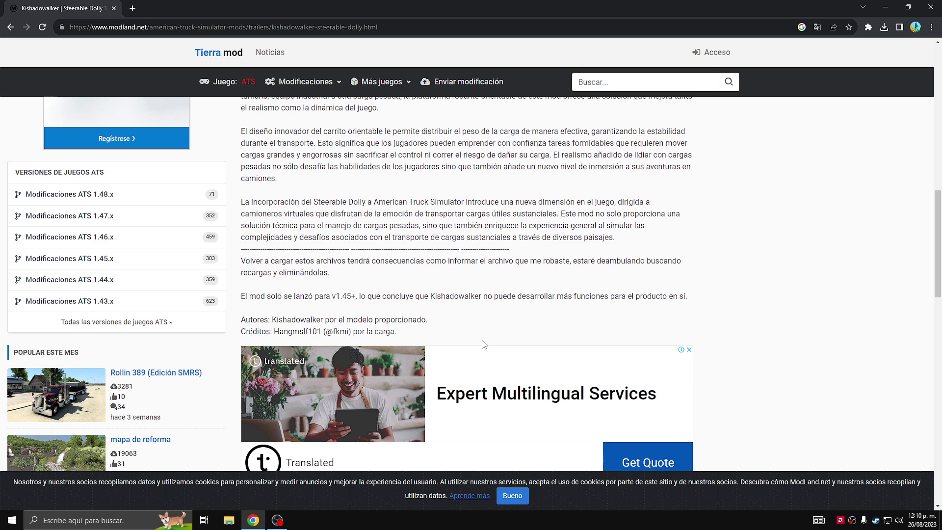
{"action": "scroll", "coordinate": [483, 345], "scroll_direction": "down", "scroll_amount": 2}
{"action": "scroll", "coordinate": [483, 345], "scroll_direction": "down", "scroll_amount": 5}
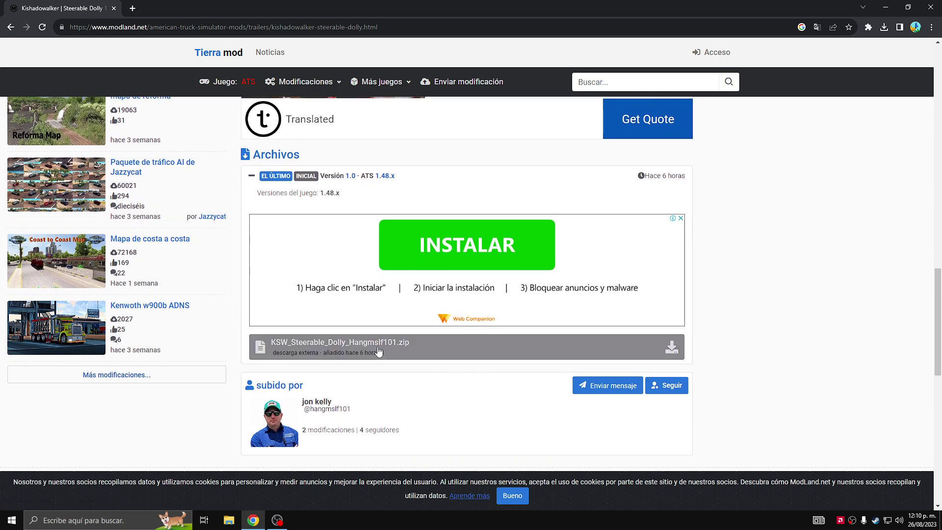
{"action": "left_click", "coordinate": [381, 353]}
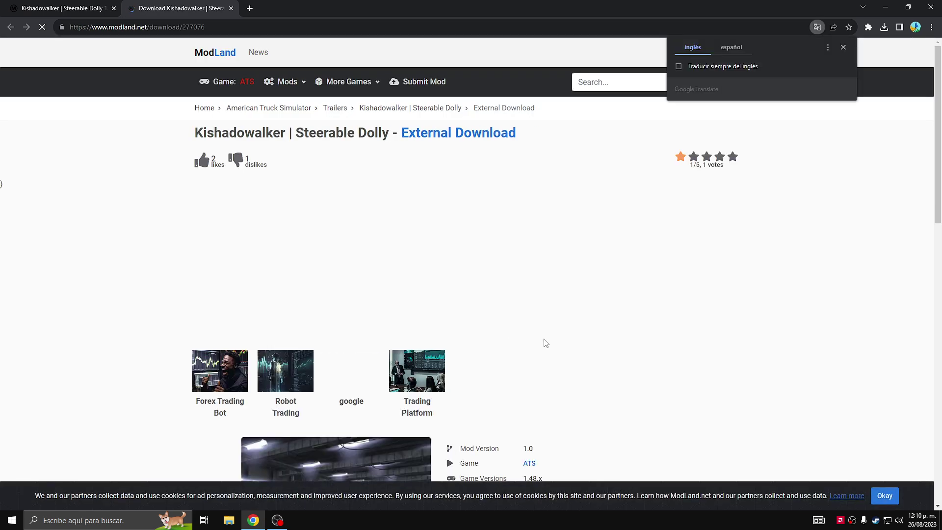
- Follow the zip file's external download link to its ShareMods page, closing the advertising tab that opens instead
{"action": "scroll", "coordinate": [540, 344], "scroll_direction": "down", "scroll_amount": 3}
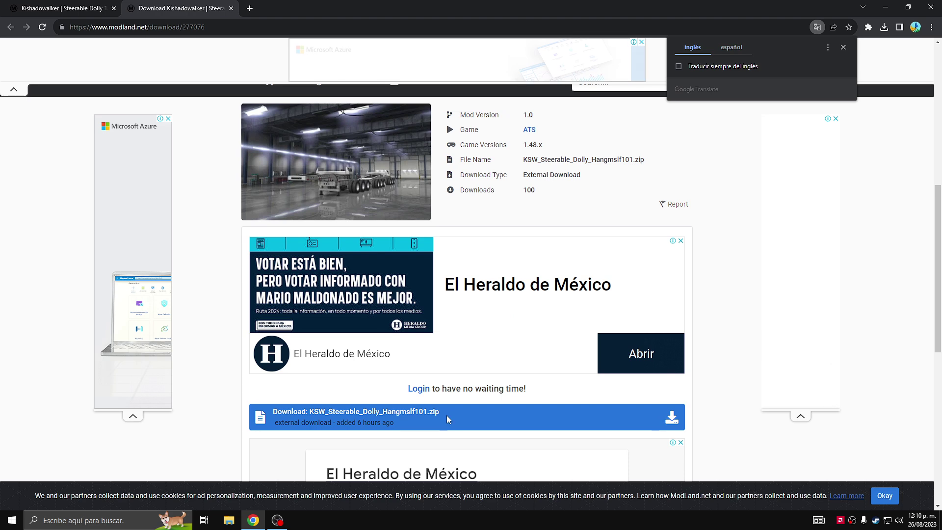
{"action": "left_click", "coordinate": [388, 420]}
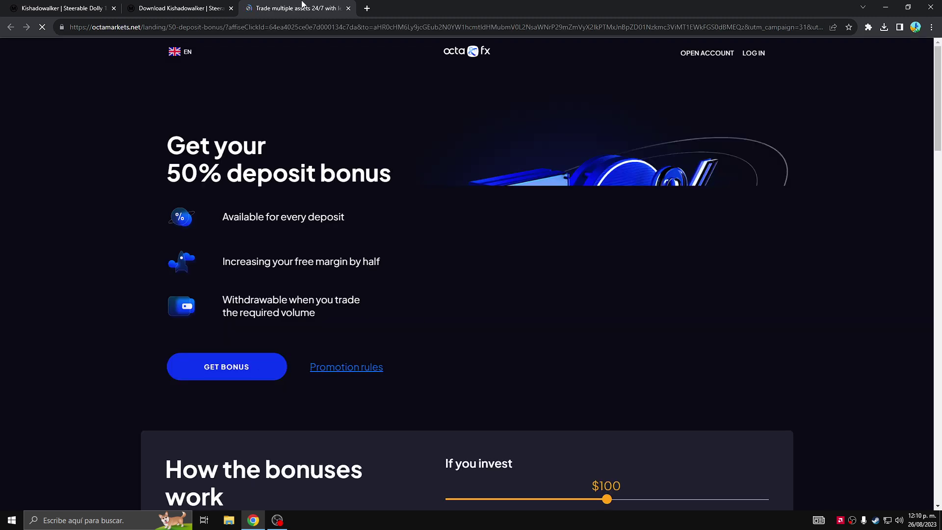
{"action": "left_click", "coordinate": [349, 8]}
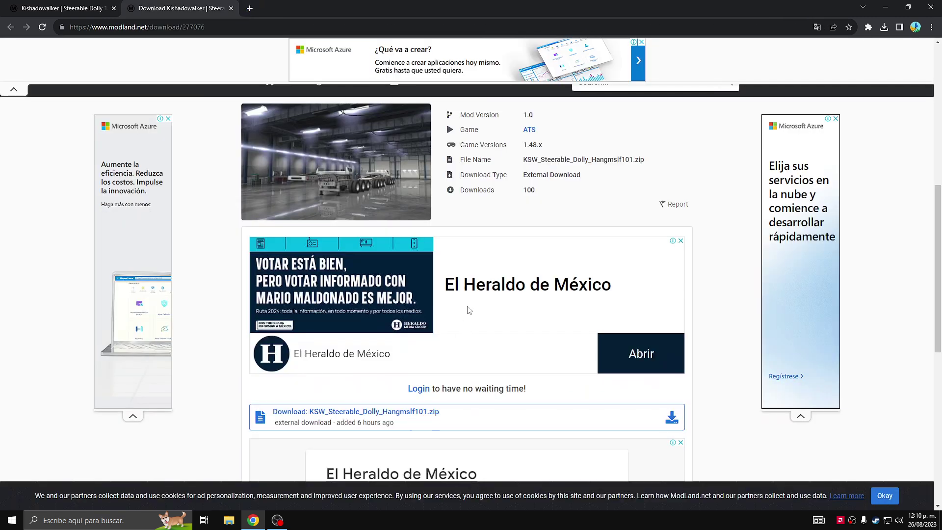
{"action": "left_click", "coordinate": [423, 426]}
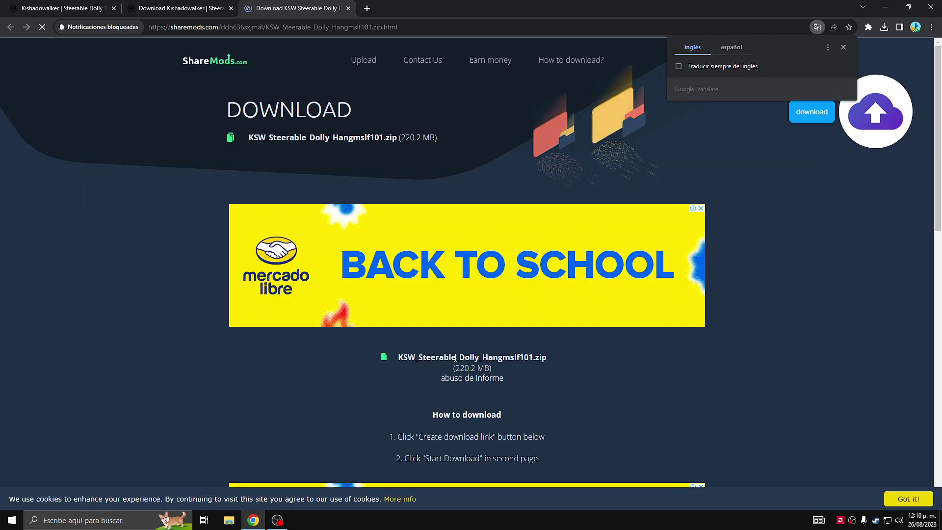
- Create the ShareMods download link for the zip file, close the betting advert tab, and proceed to the file's download page
{"action": "scroll", "coordinate": [456, 358], "scroll_direction": "down", "scroll_amount": 3}
{"action": "scroll", "coordinate": [455, 357], "scroll_direction": "down", "scroll_amount": 3}
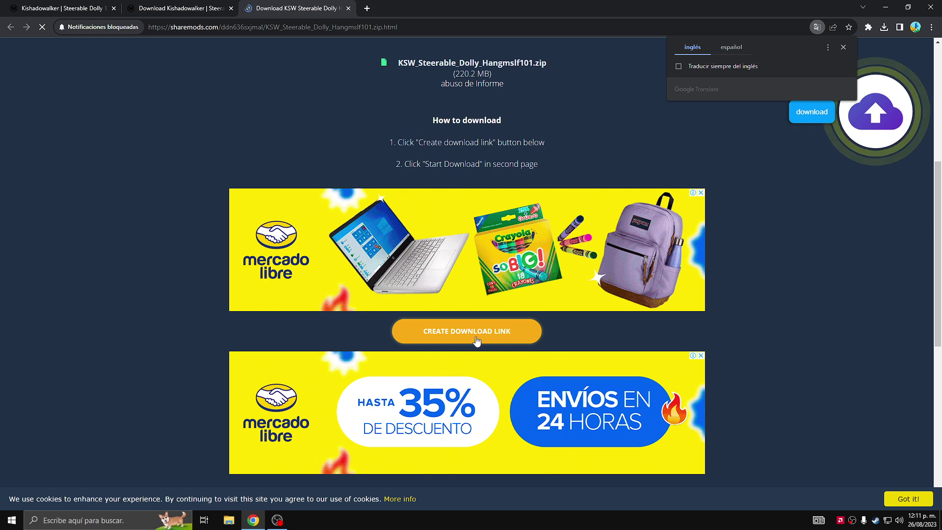
{"action": "left_click", "coordinate": [467, 337]}
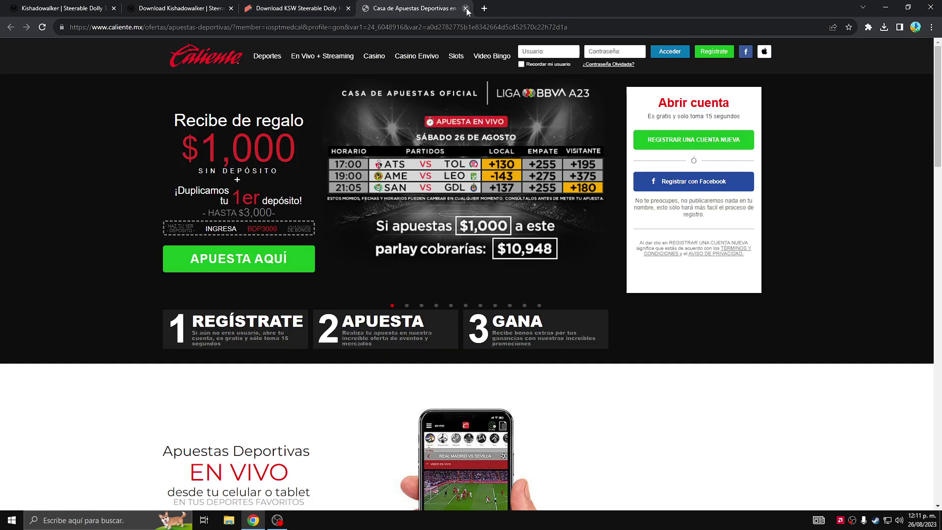
{"action": "left_click", "coordinate": [466, 7]}
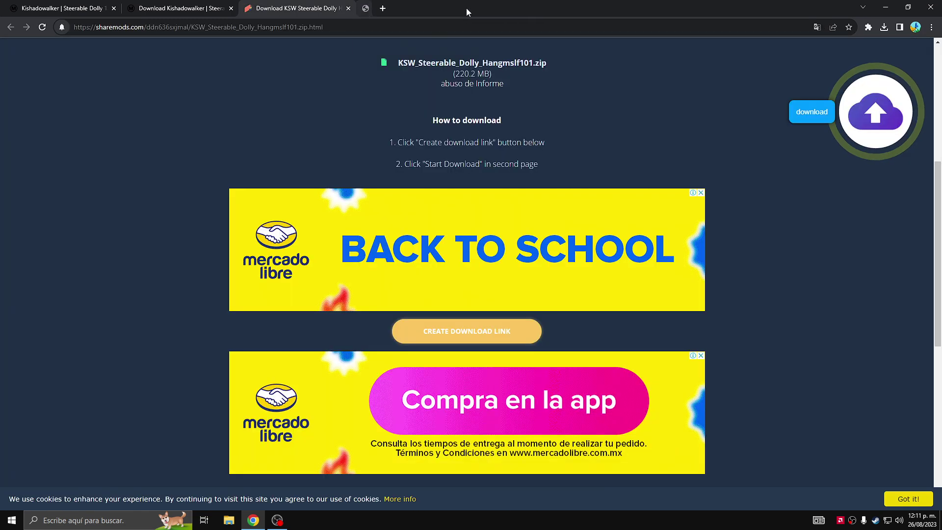
{"action": "left_click", "coordinate": [446, 336]}
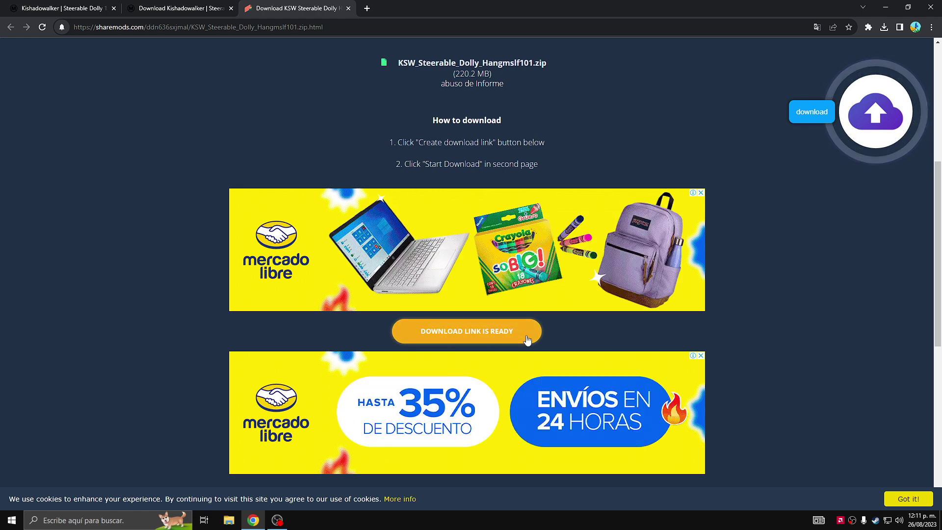
{"action": "left_click", "coordinate": [449, 335]}
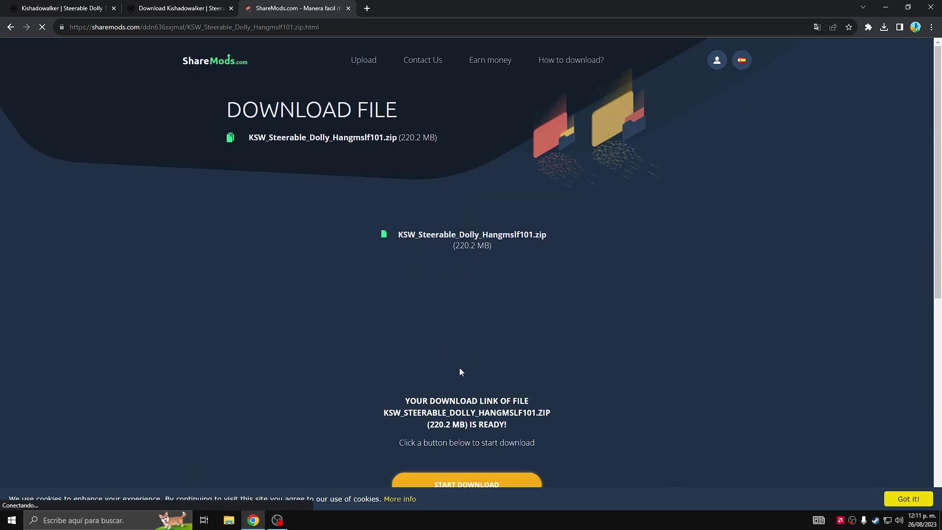
- Start downloading KSW_Steerable_Dolly_Hangmslf101.zip from the ShareMods file page
{"action": "scroll", "coordinate": [492, 390], "scroll_direction": "down", "scroll_amount": 2}
{"action": "scroll", "coordinate": [494, 394], "scroll_direction": "down", "scroll_amount": 3}
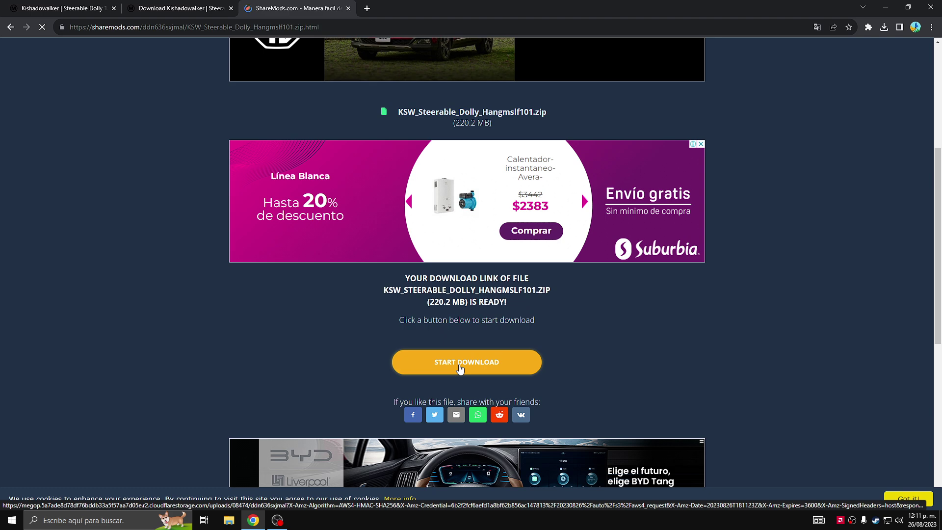
{"action": "left_click", "coordinate": [460, 369]}
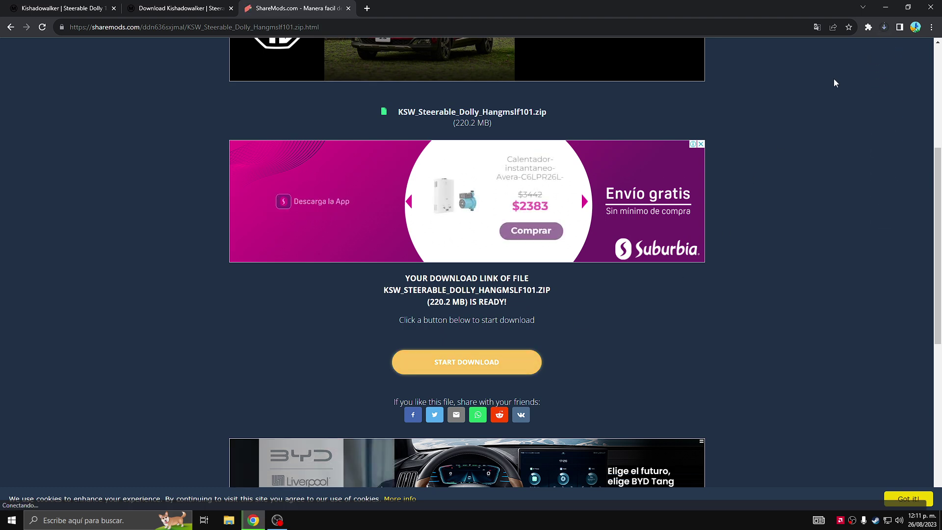
- Show the newly downloaded zip in its folder and extract it into a subfolder named KSW_Steerable_Dolly_Hangmslf101
{"action": "left_click", "coordinate": [885, 28]}
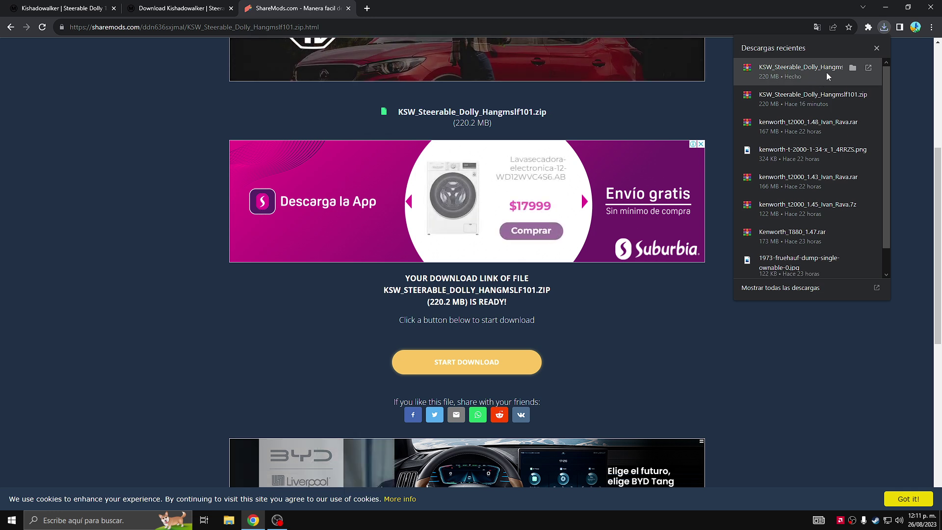
{"action": "left_click", "coordinate": [855, 67]}
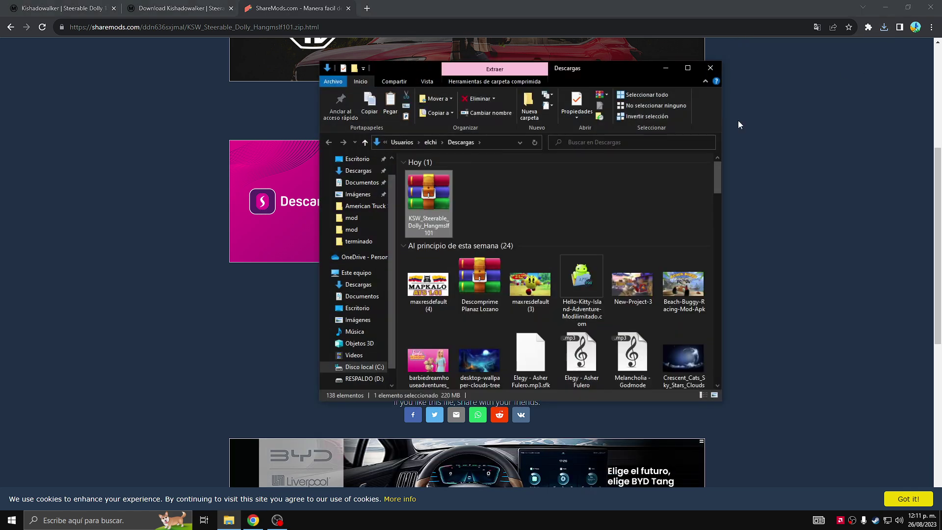
{"action": "right_click", "coordinate": [435, 198]}
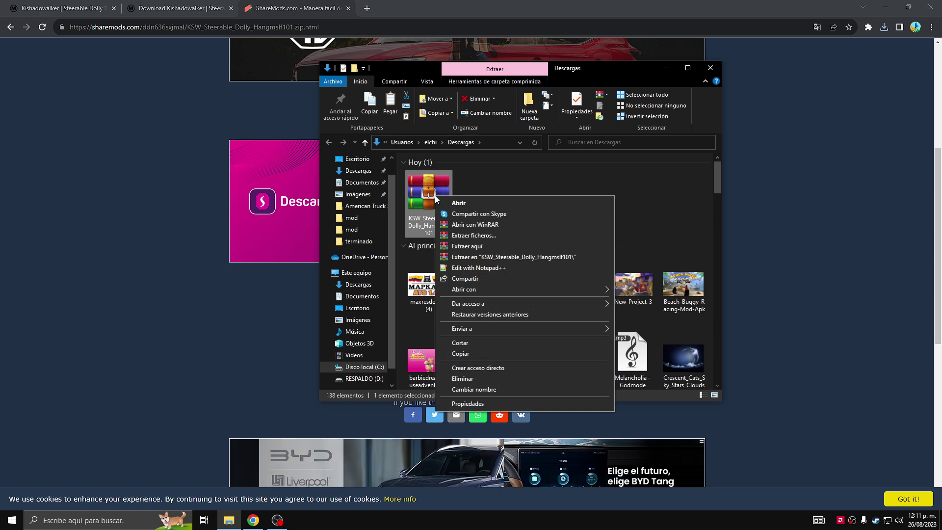
{"action": "left_click", "coordinate": [533, 259]}
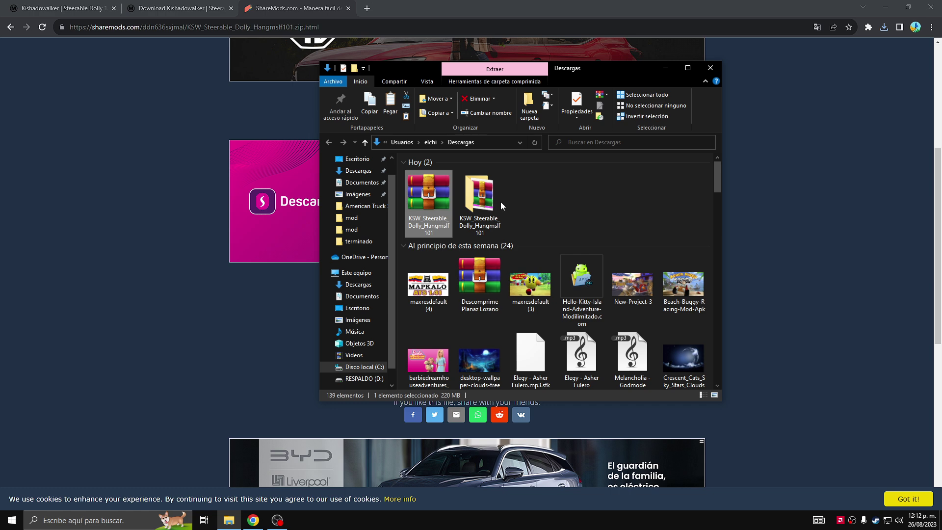
- Open the extracted KSW_Steerable_Dolly_Hangmslf101 folder, check the contents of its __MACOSX subfolder, and return to the extracted folder
{"action": "double_click", "coordinate": [483, 209]}
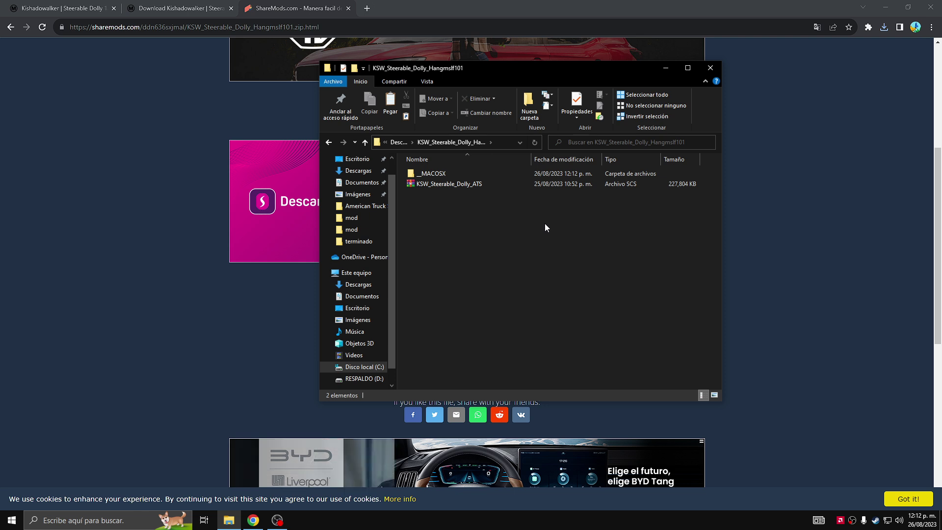
{"action": "double_click", "coordinate": [434, 173]}
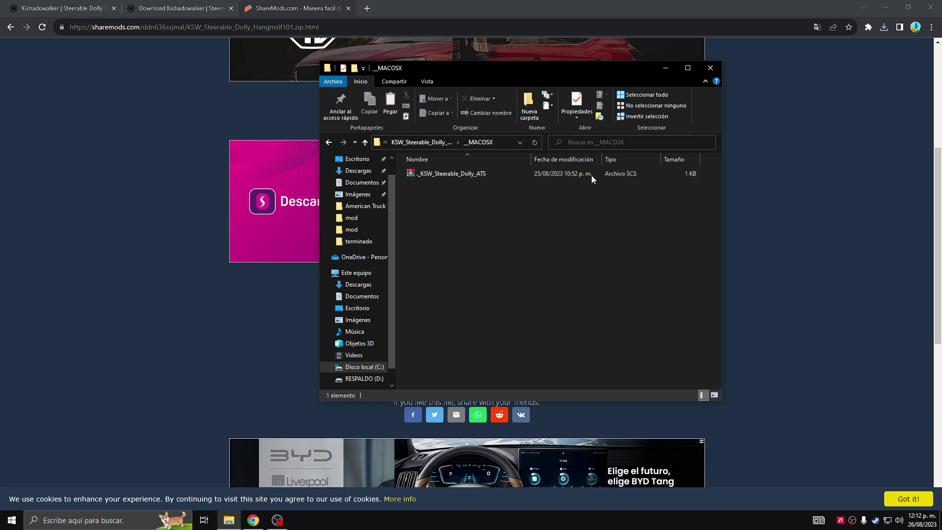
{"action": "left_click", "coordinate": [366, 142]}
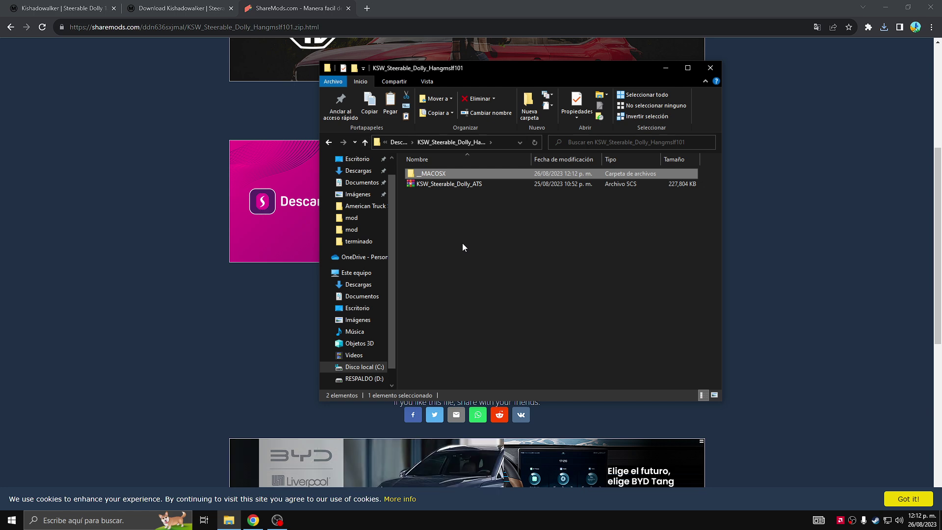
- Copy the extracted KSW_Steerable_Dolly_ATS file into the mod folder of Documentos\American Truck Simulator, replacing the existing file there
{"action": "left_click", "coordinate": [454, 186]}
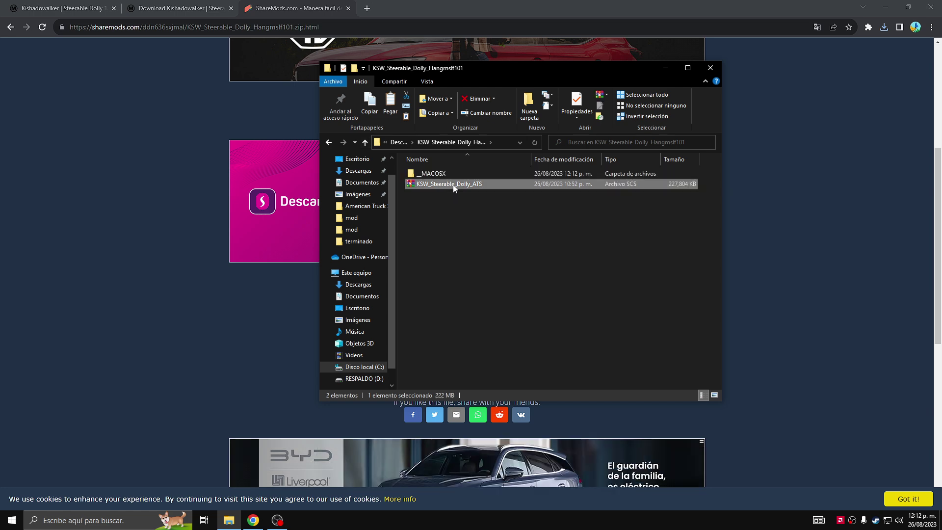
{"action": "right_click", "coordinate": [454, 188]}
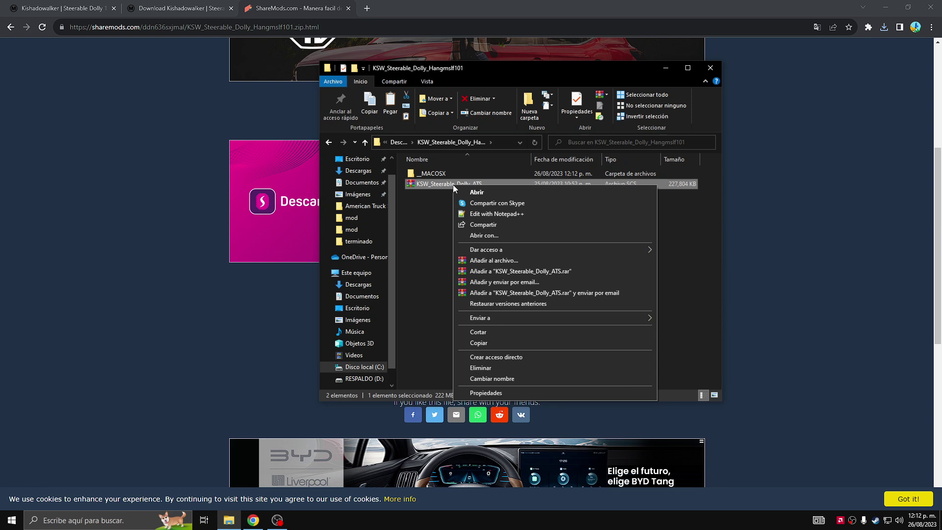
{"action": "left_click", "coordinate": [494, 343]}
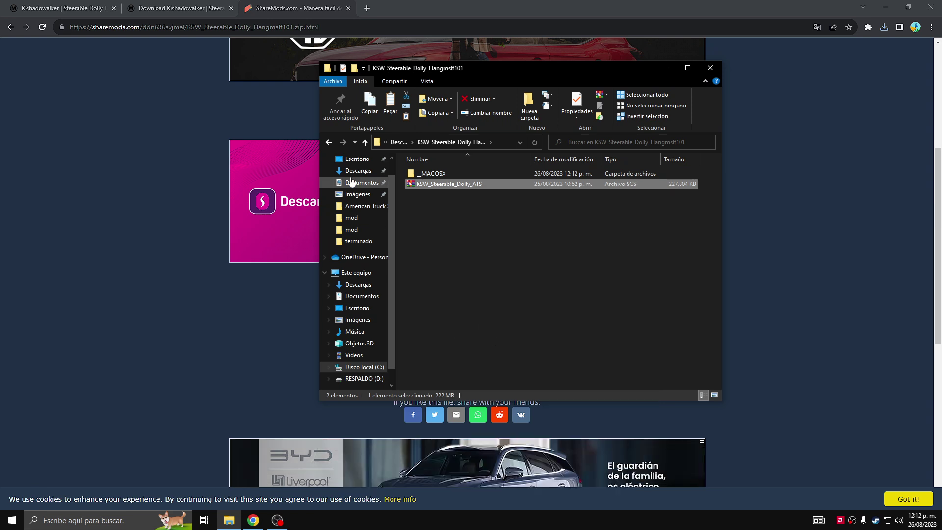
{"action": "left_click", "coordinate": [351, 182]}
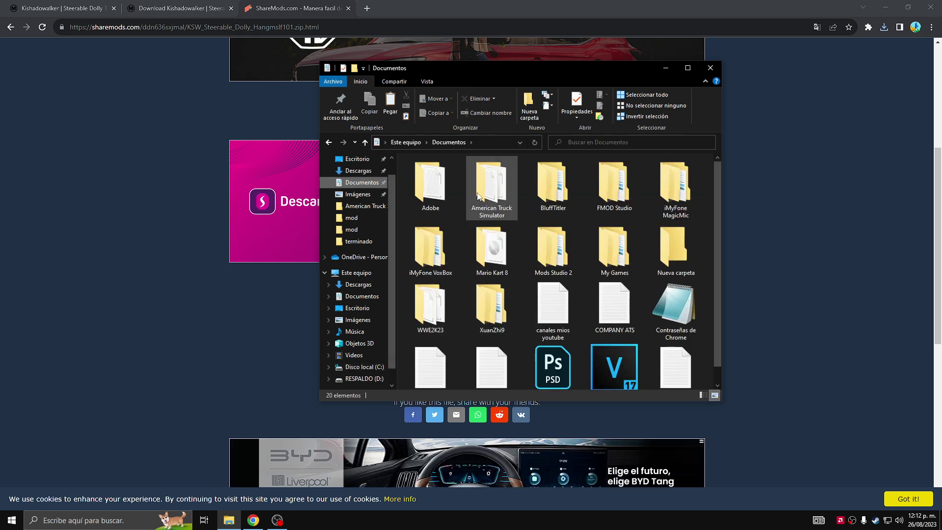
{"action": "double_click", "coordinate": [479, 195]}
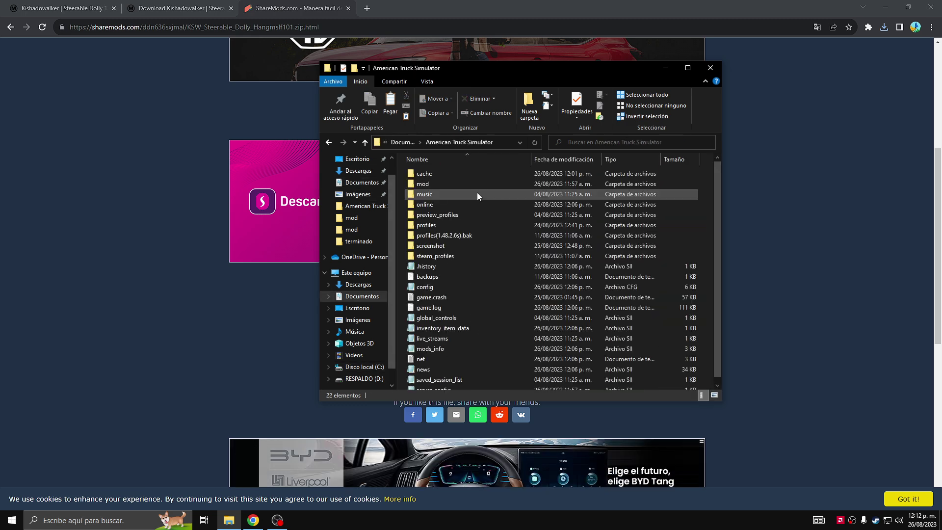
{"action": "double_click", "coordinate": [434, 184]}
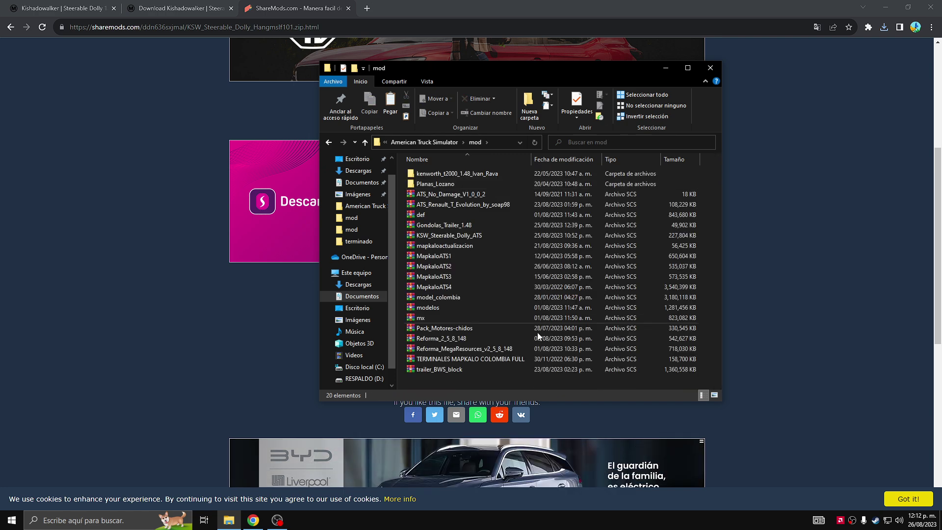
{"action": "right_click", "coordinate": [519, 386]}
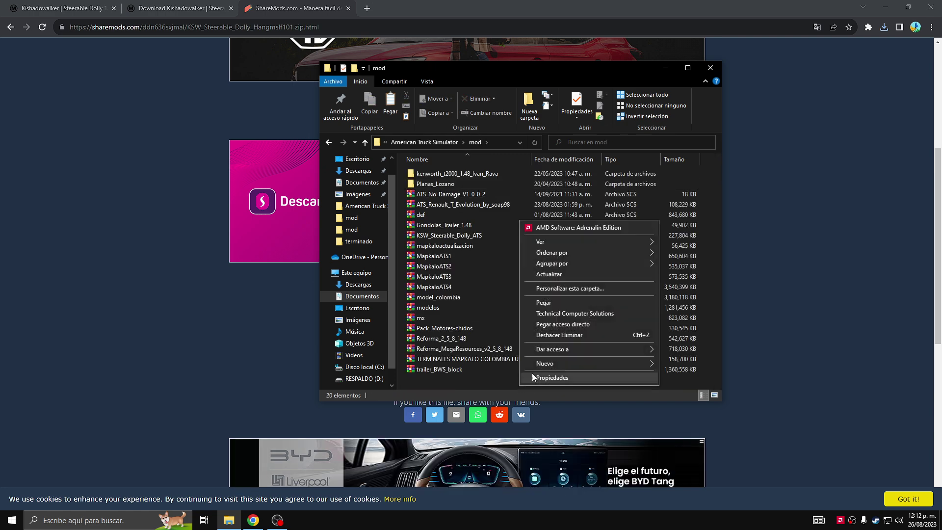
{"action": "left_click", "coordinate": [543, 305]}
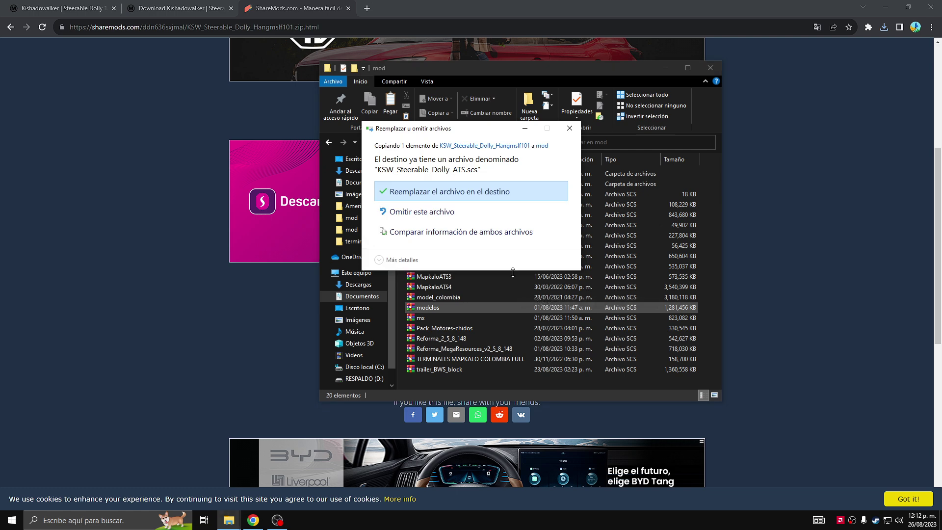
{"action": "left_click", "coordinate": [459, 199]}
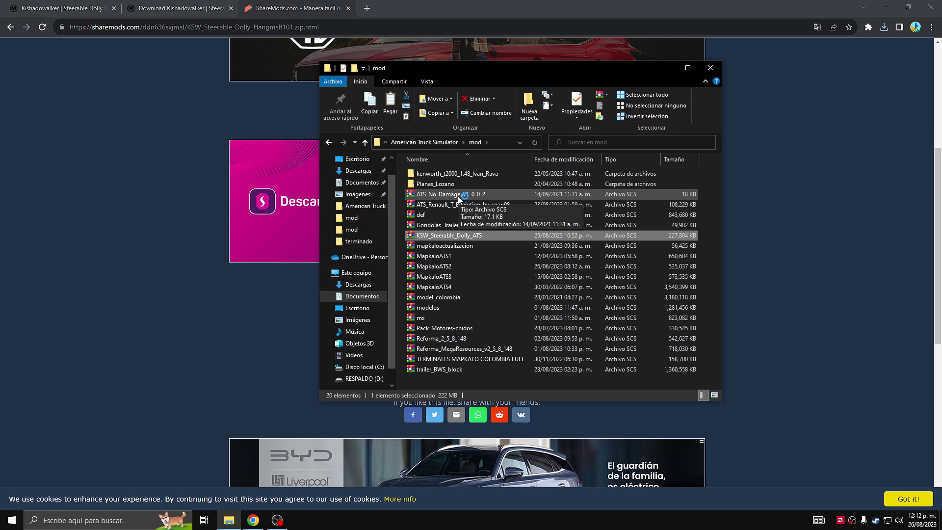
- Copy ._KSW_Steerable_Dolly_ATS from the __MACOSX subfolder of the extracted download into American Truck Simulator's mod folder
{"action": "left_click", "coordinate": [361, 184]}
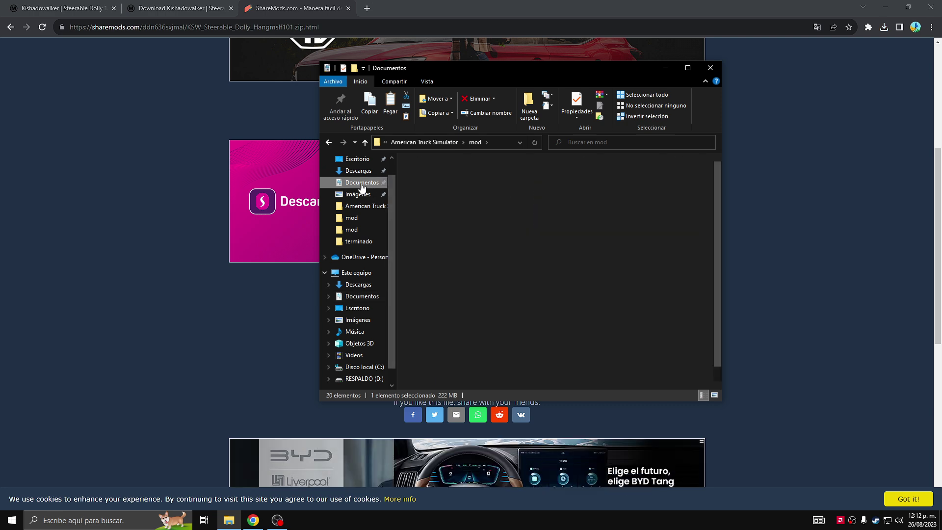
{"action": "left_click", "coordinate": [349, 286]}
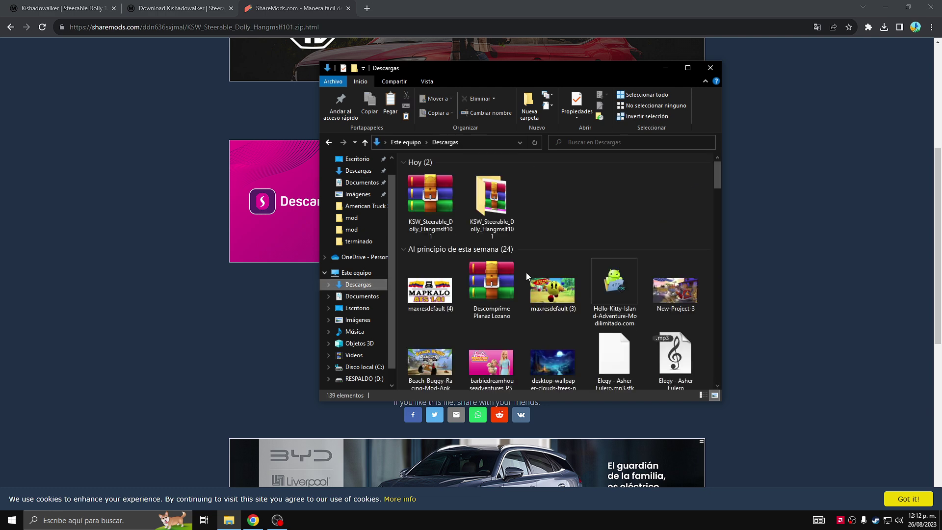
{"action": "double_click", "coordinate": [490, 213]}
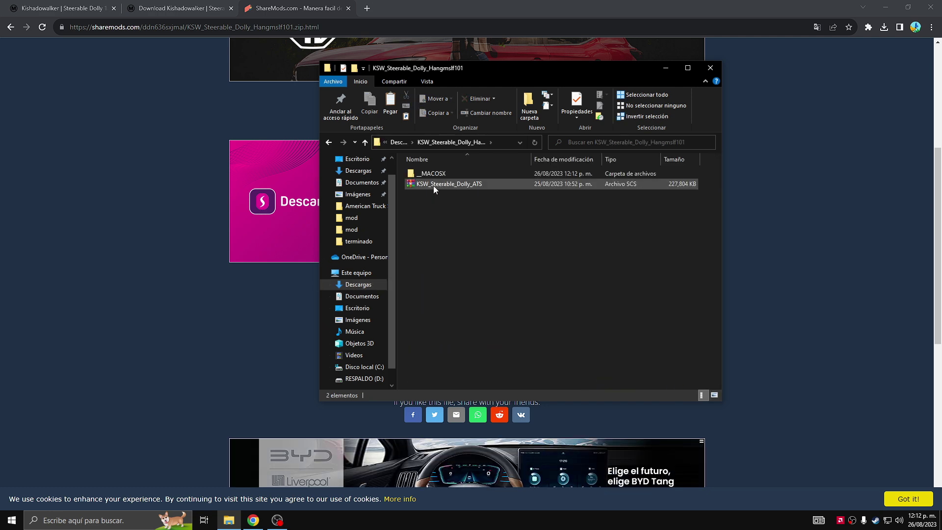
{"action": "double_click", "coordinate": [440, 175]}
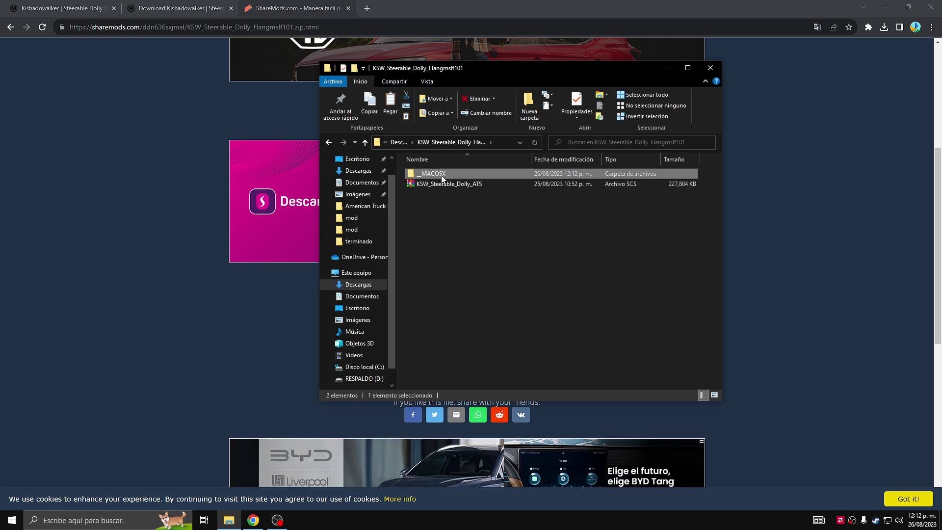
{"action": "left_click", "coordinate": [442, 177]}
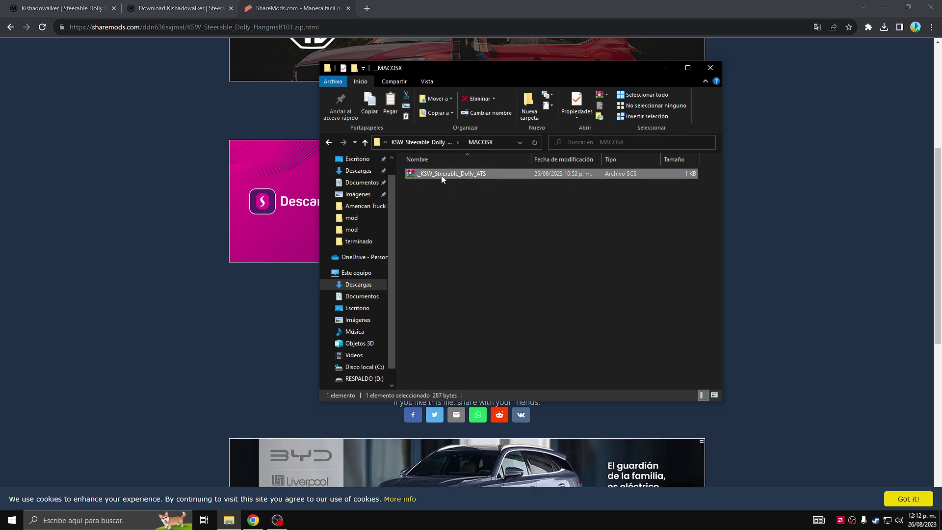
{"action": "right_click", "coordinate": [442, 178]}
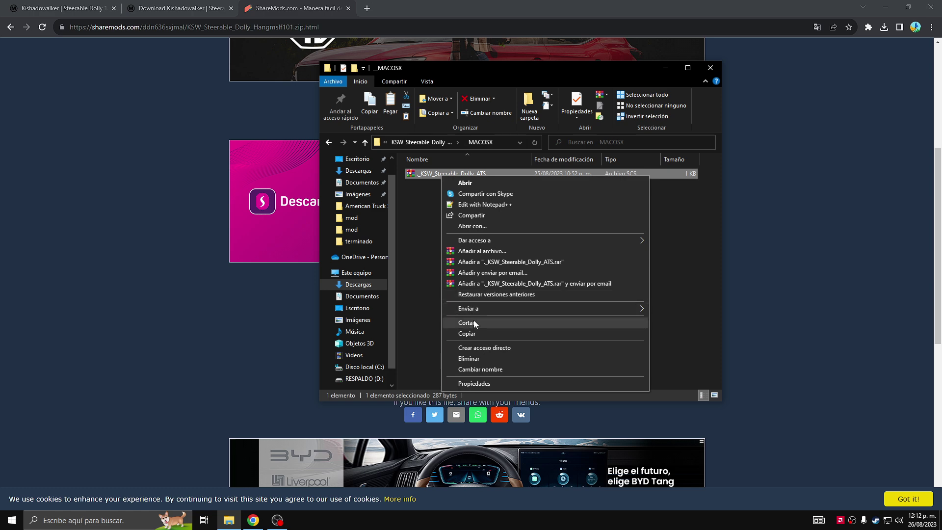
{"action": "left_click", "coordinate": [474, 334]}
{"action": "left_click", "coordinate": [363, 182]}
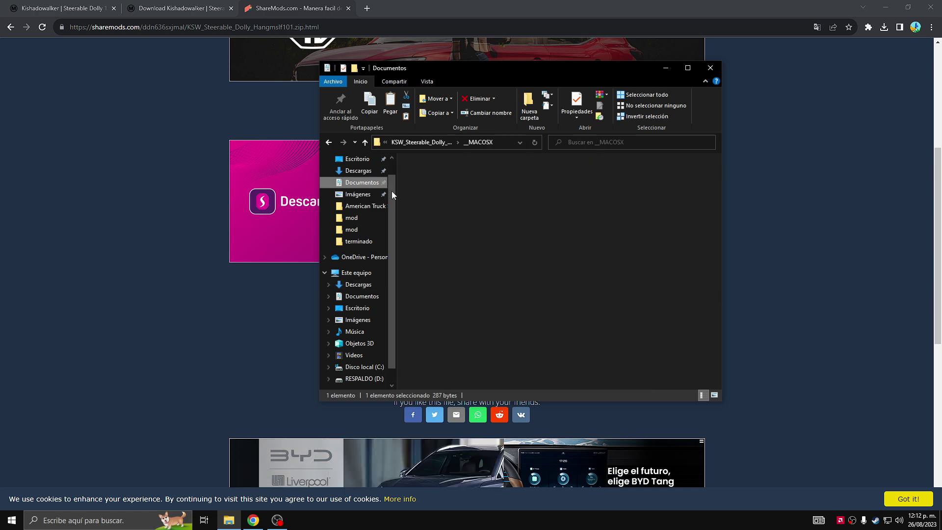
{"action": "double_click", "coordinate": [486, 194]}
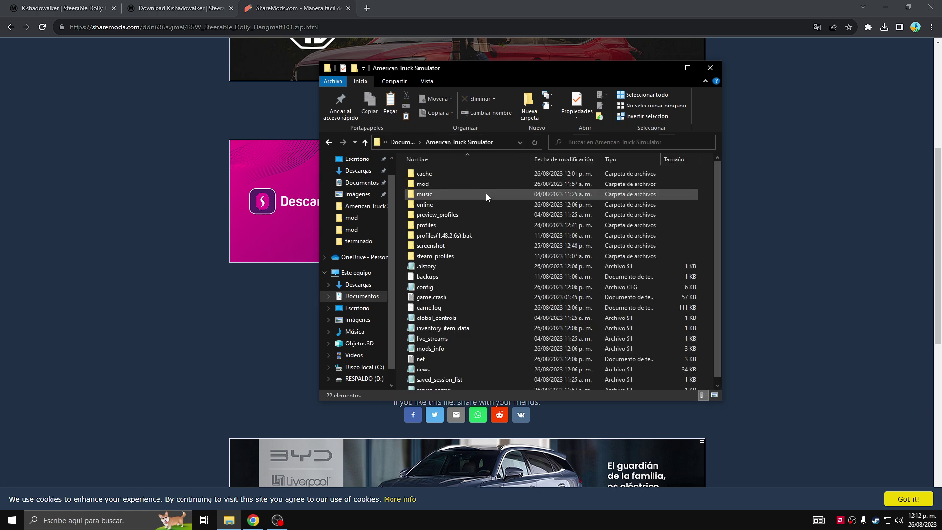
{"action": "double_click", "coordinate": [443, 185]}
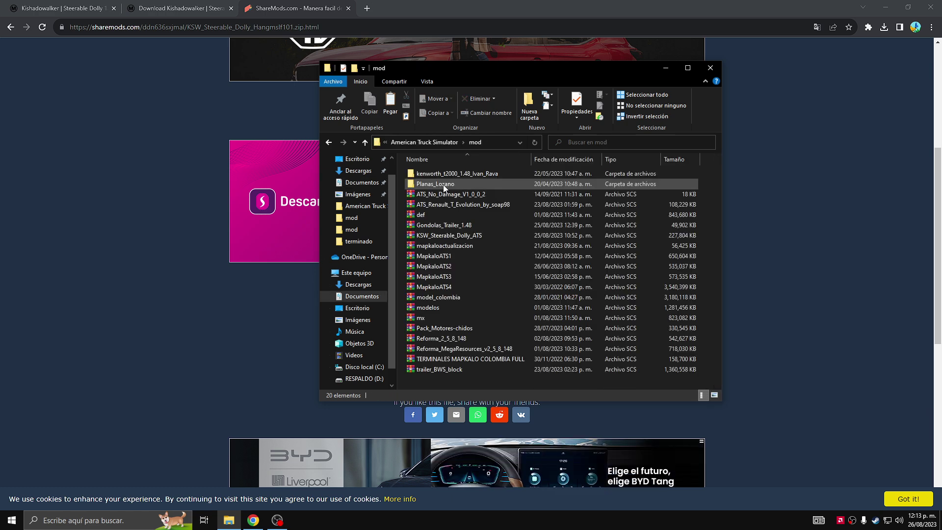
{"action": "right_click", "coordinate": [514, 384]}
{"action": "left_click", "coordinate": [532, 300]}
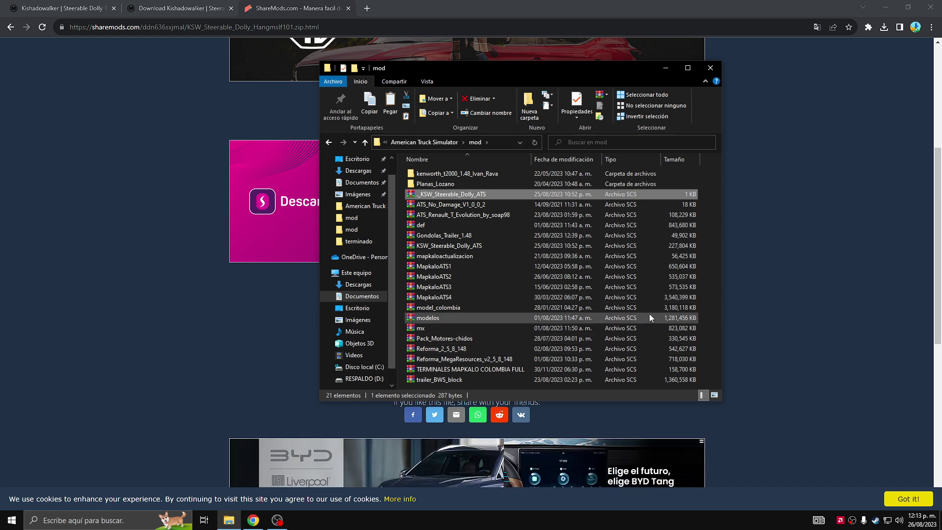
- Clear the file and browser windows off the desktop and launch American Truck Simulator
{"action": "left_click", "coordinate": [710, 69]}
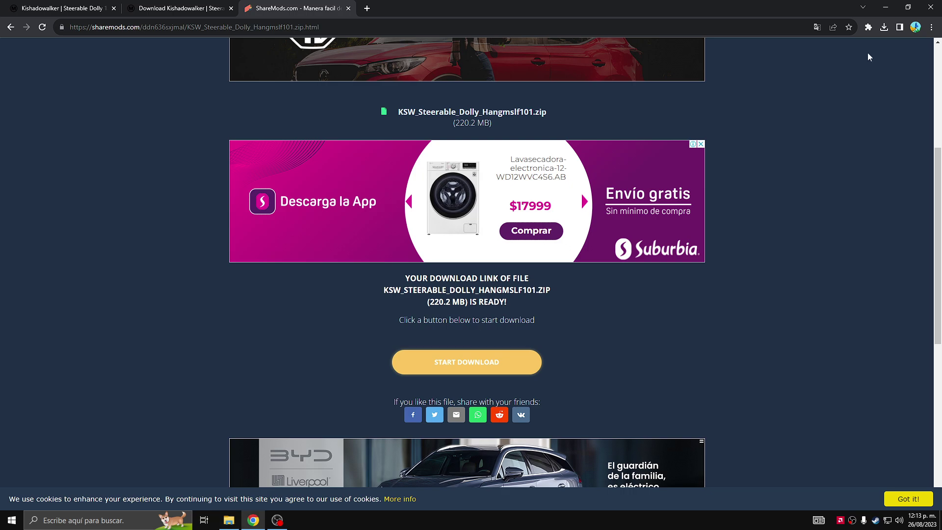
{"action": "left_click", "coordinate": [886, 11]}
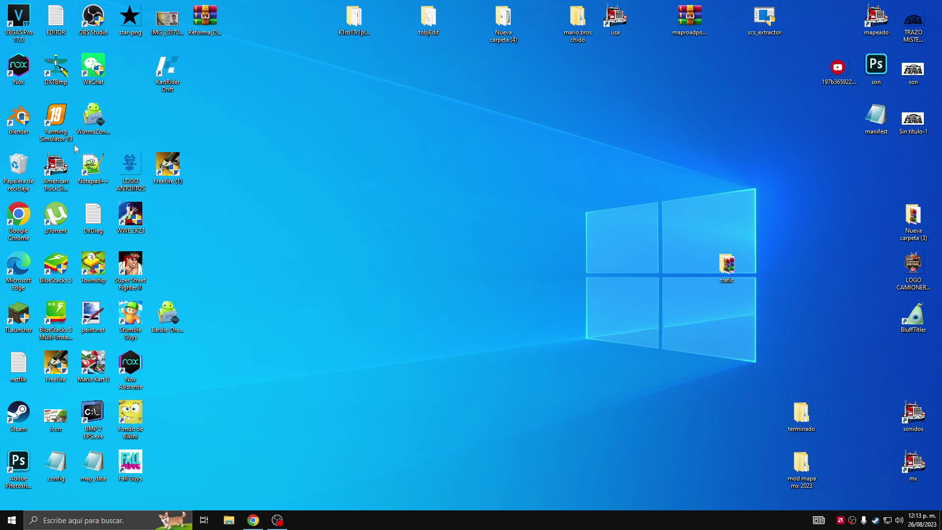
{"action": "double_click", "coordinate": [56, 170]}
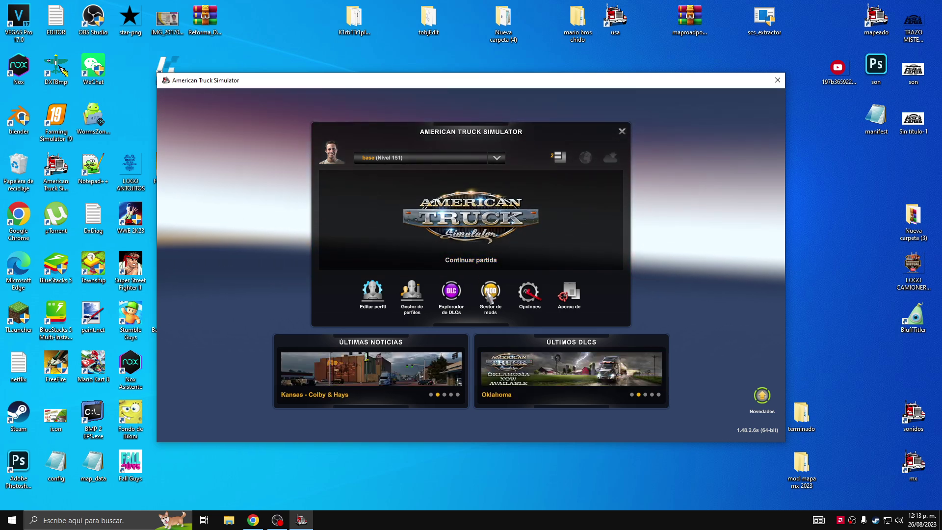
- Deactivate and reactivate the Steerable Dolly mod in the game's mod manager, and confirm the mod changes
{"action": "left_click", "coordinate": [487, 295]}
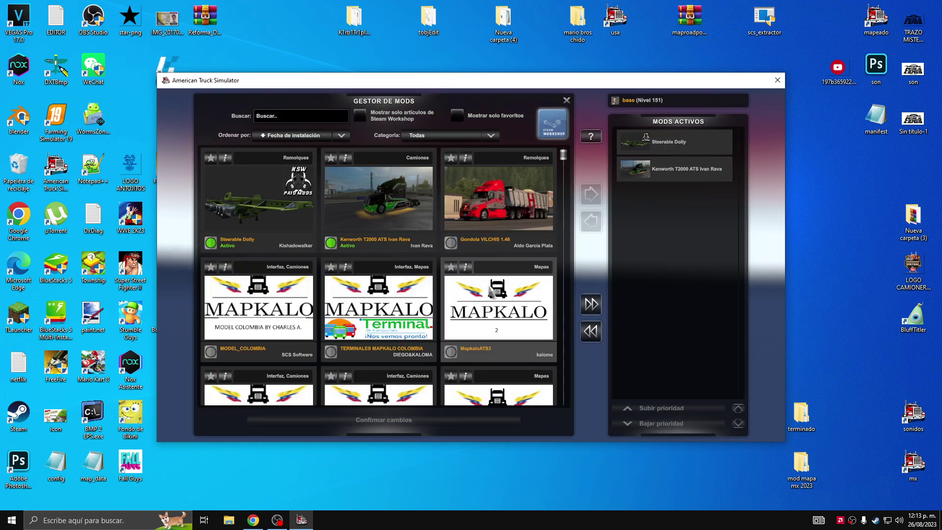
{"action": "double_click", "coordinate": [284, 242]}
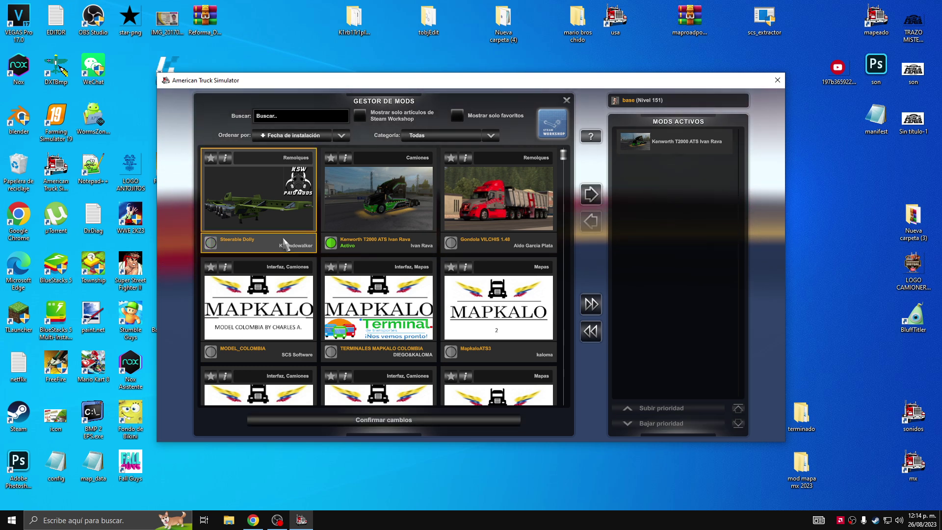
{"action": "double_click", "coordinate": [283, 243]}
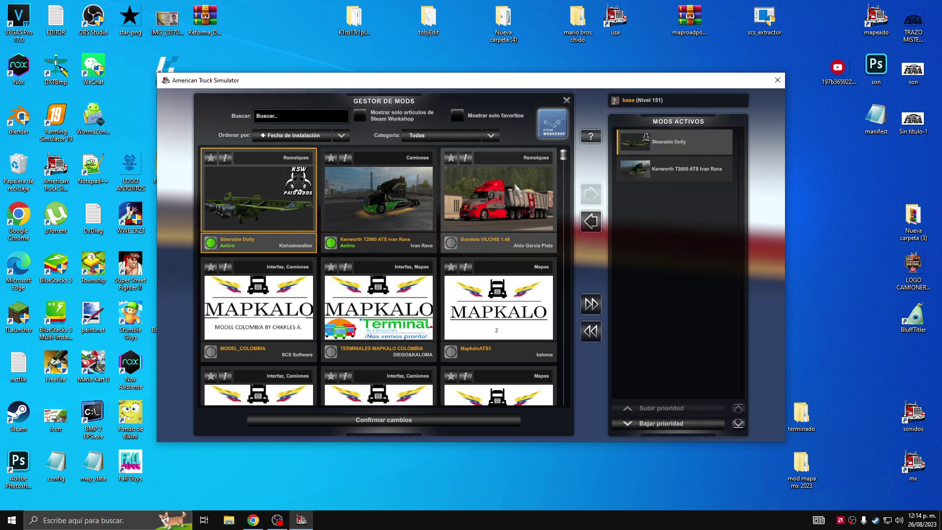
{"action": "mouse_move", "coordinate": [564, 155]}
{"action": "left_mouse_down"}
{"action": "mouse_move", "coordinate": [557, 395]}
{"action": "mouse_move", "coordinate": [556, 142]}
{"action": "left_mouse_up"}
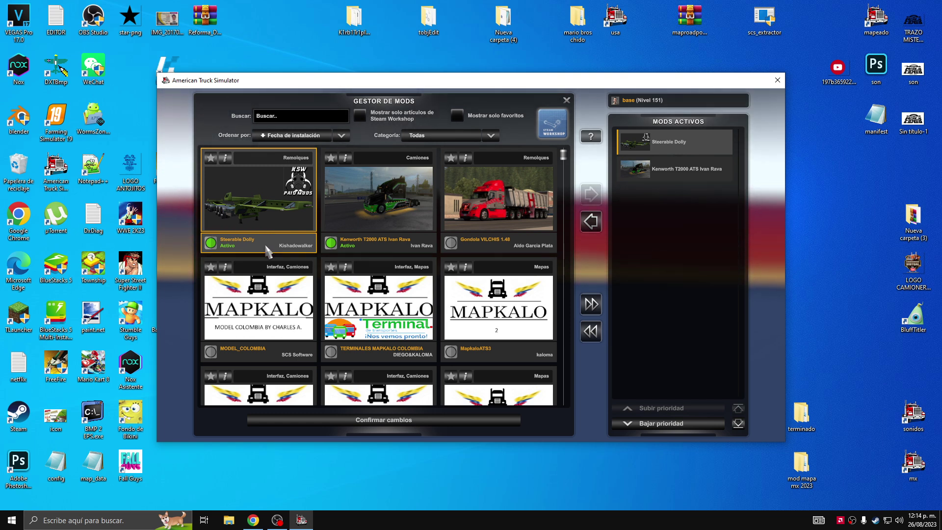
{"action": "left_click", "coordinate": [390, 424]}
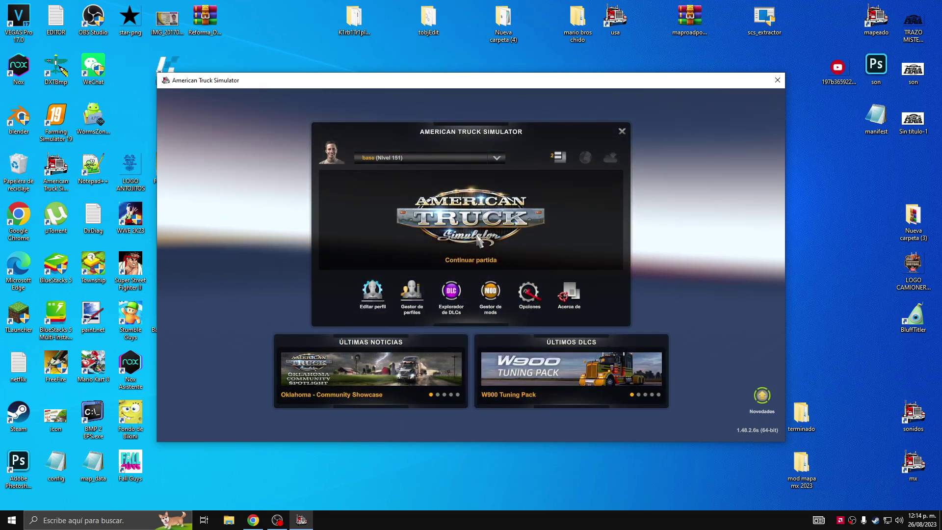
- Continue the base profile's game and open the configuration of Kishadowalker's Jeep Doble from the trailers for sale
{"action": "left_click", "coordinate": [471, 259]}
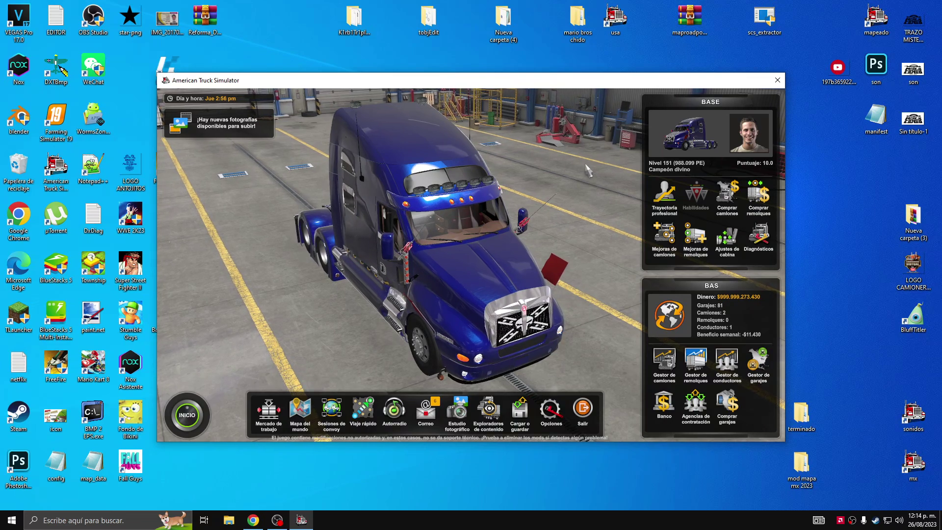
{"action": "left_click", "coordinate": [760, 206]}
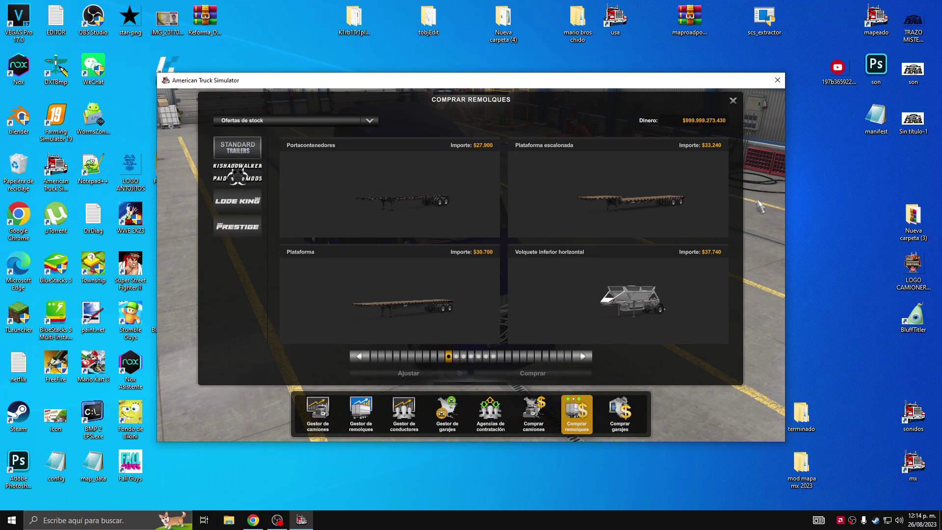
{"action": "left_click", "coordinate": [255, 180]}
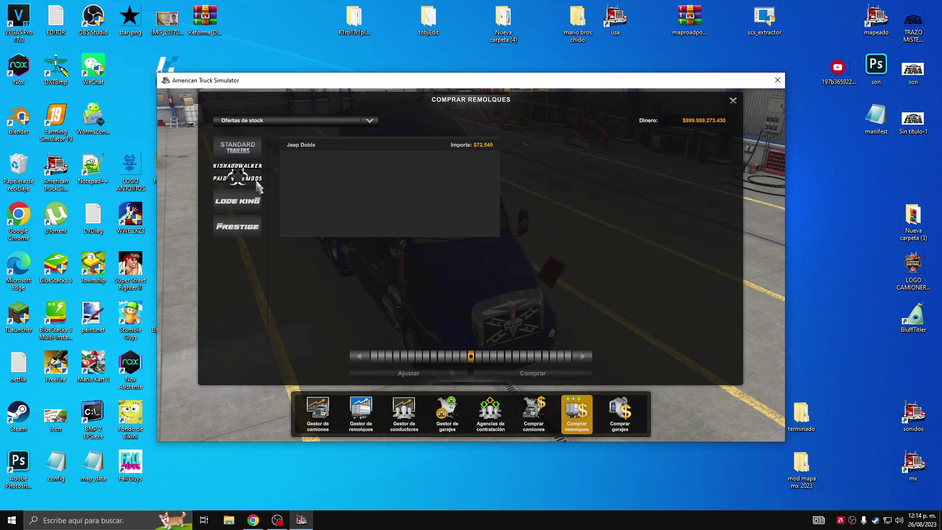
{"action": "left_click", "coordinate": [402, 208]}
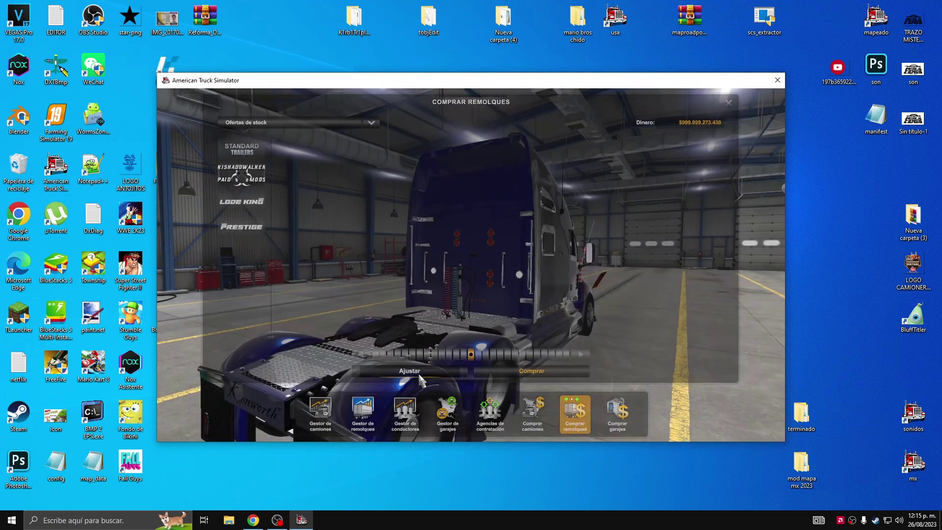
{"action": "left_click", "coordinate": [417, 372]}
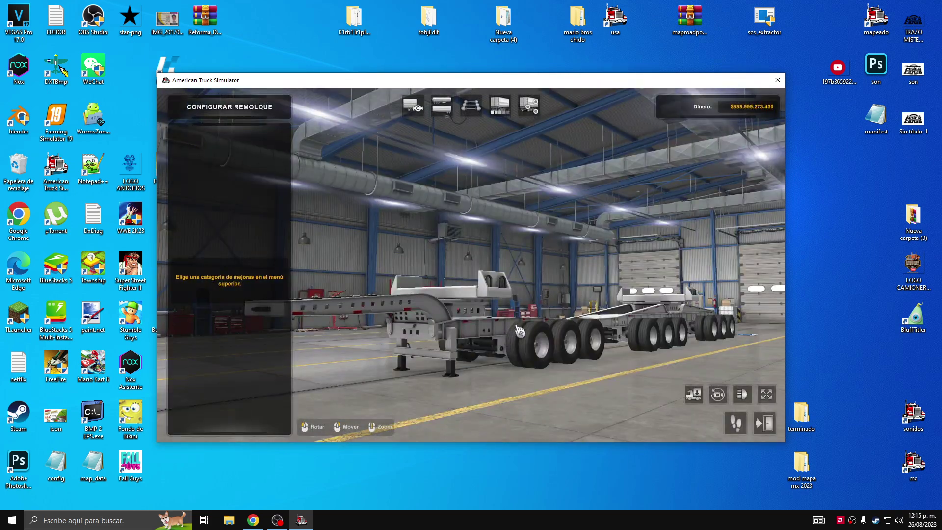
- Examine the Jeep Doble's configuration categories, including its loaded and unloaded steerable dolly body options, and inspect the trailer model
{"action": "left_click", "coordinate": [413, 106]}
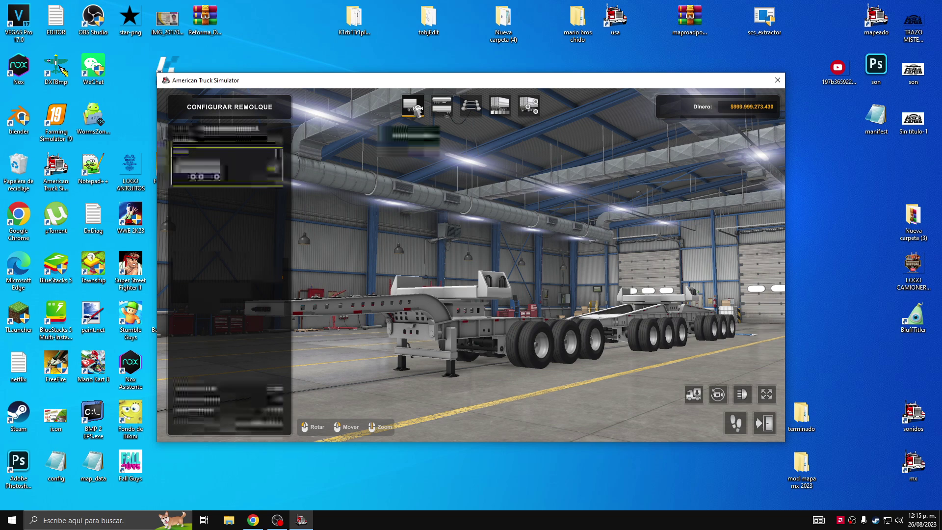
{"action": "left_click", "coordinate": [441, 106]}
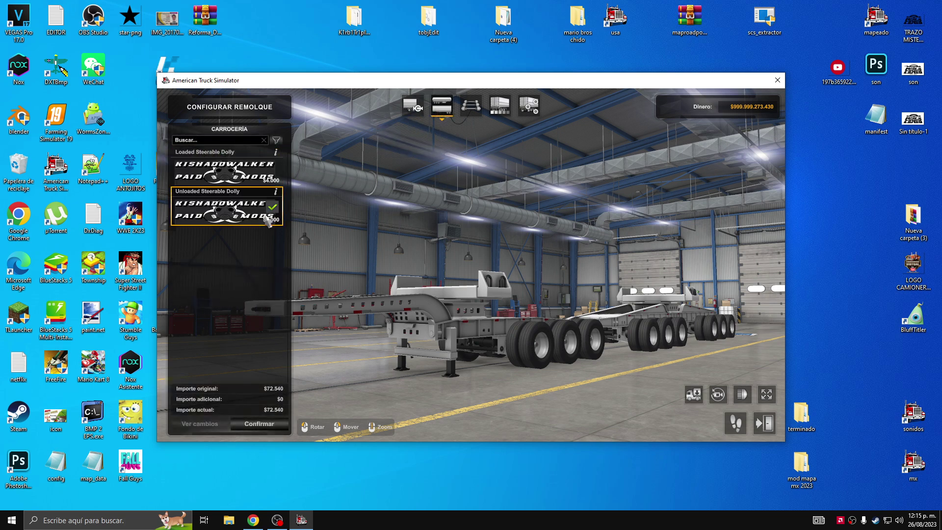
{"action": "left_click_drag", "start_coordinate": [568, 311], "coordinate": [671, 351]}
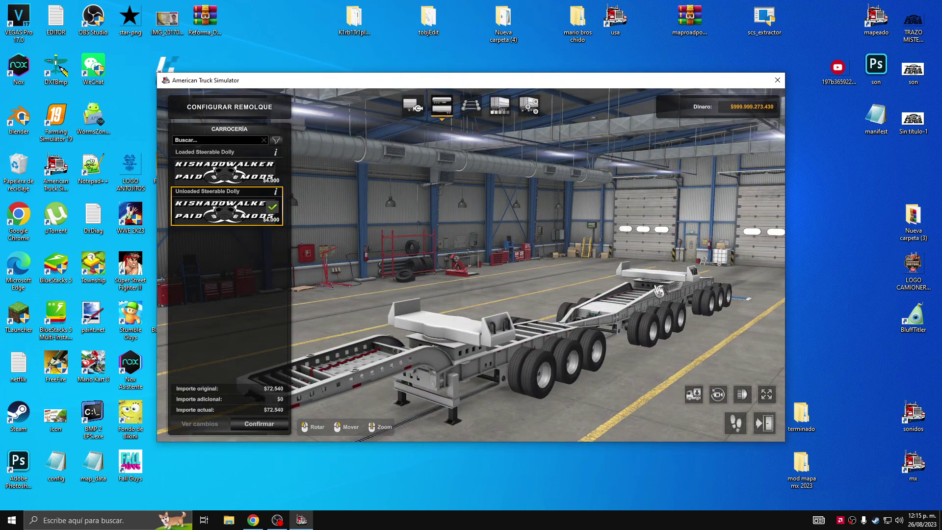
- Configure the Jeep Doble with the Loaded Steerable Dolly body, the second 9 Axles chassis and Sunny Yellow paint
{"action": "left_click", "coordinate": [243, 182]}
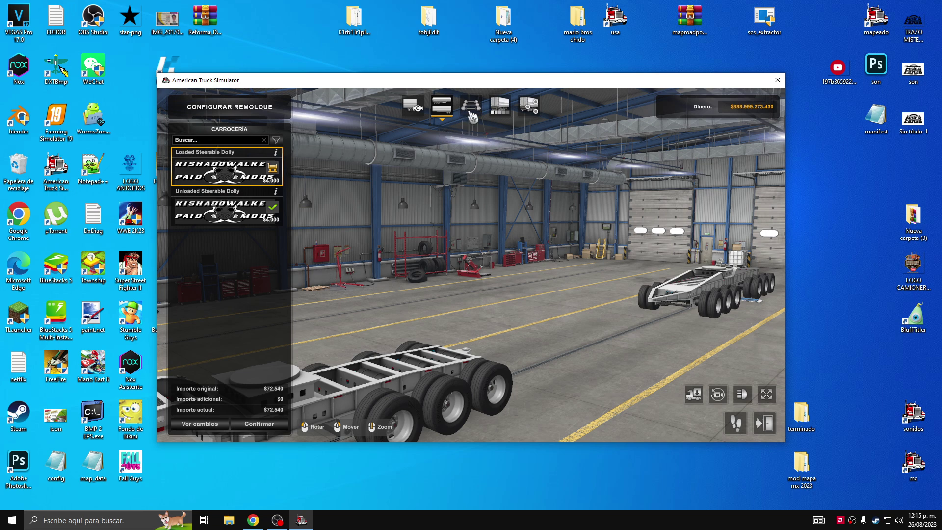
{"action": "left_click", "coordinate": [499, 106]}
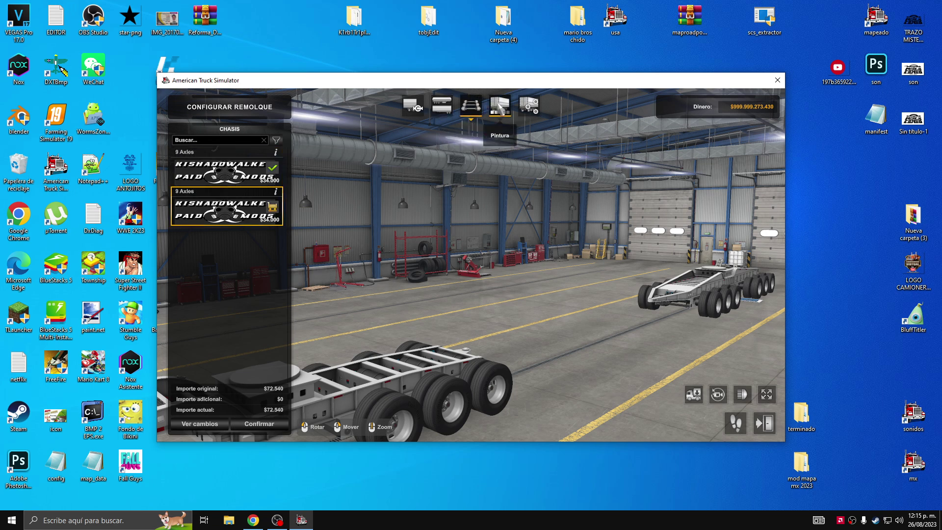
{"action": "left_click", "coordinate": [248, 204]}
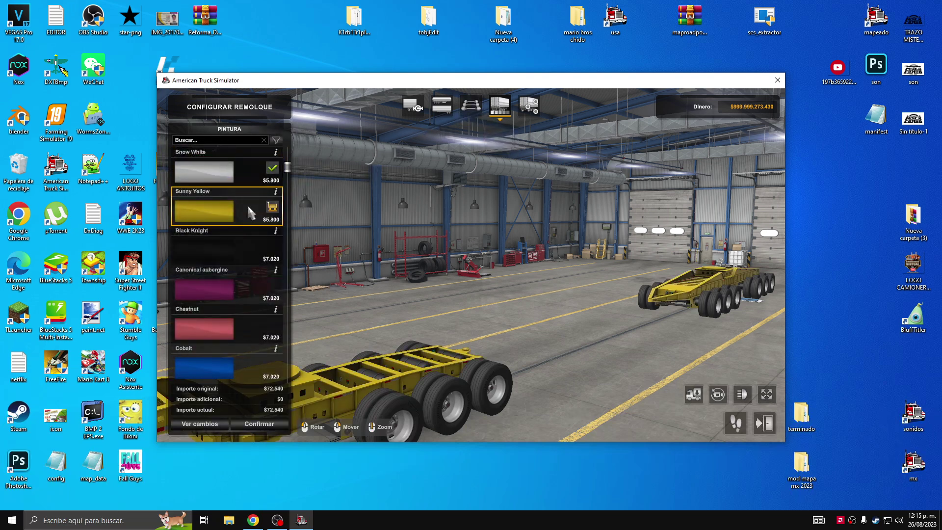
- Fit the front trailer unit with the Paint Cylinder and Black+Chrome_02 rear fenders as accessories
{"action": "left_click", "coordinate": [529, 114]}
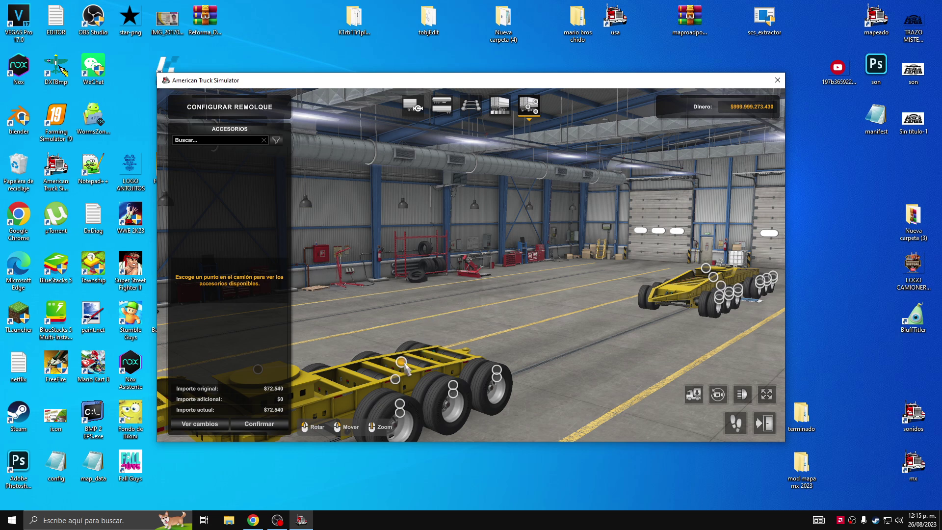
{"action": "left_click", "coordinate": [402, 363]}
{"action": "left_click", "coordinate": [245, 253]}
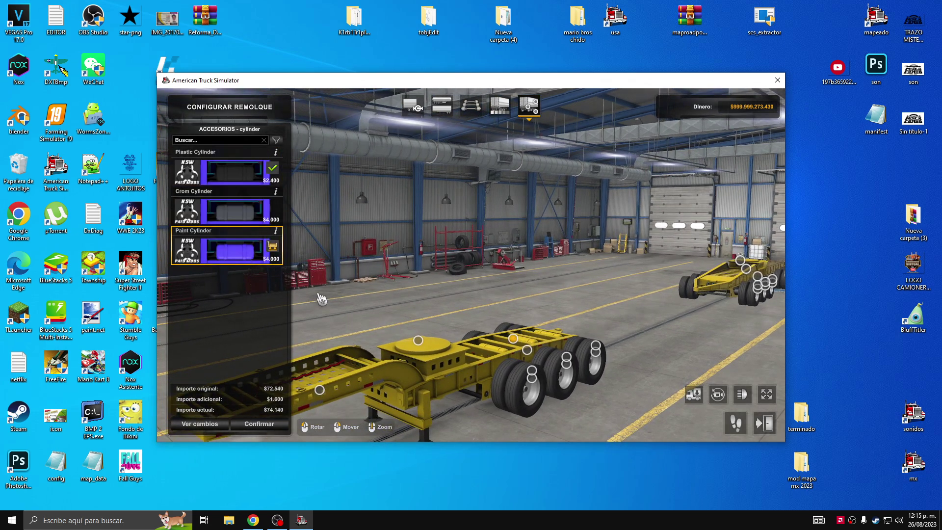
{"action": "left_click", "coordinate": [513, 338]}
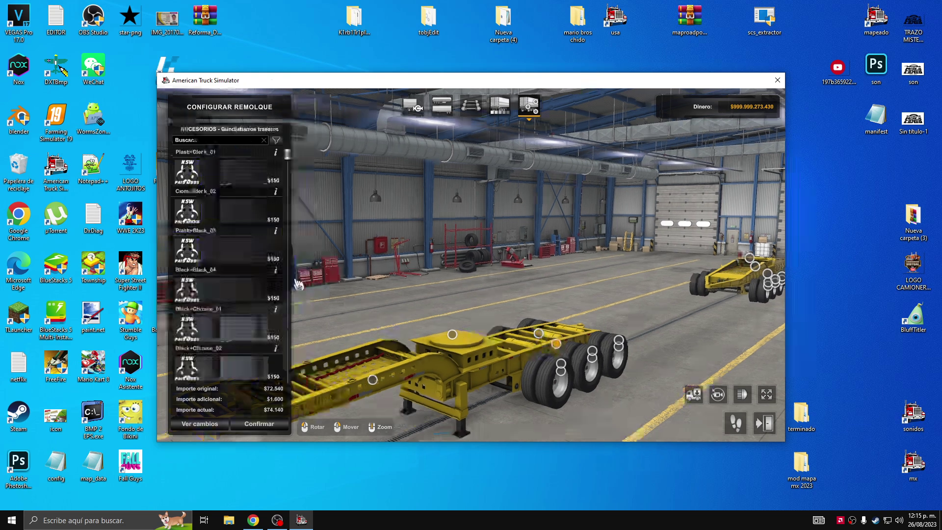
{"action": "left_click", "coordinate": [253, 369]}
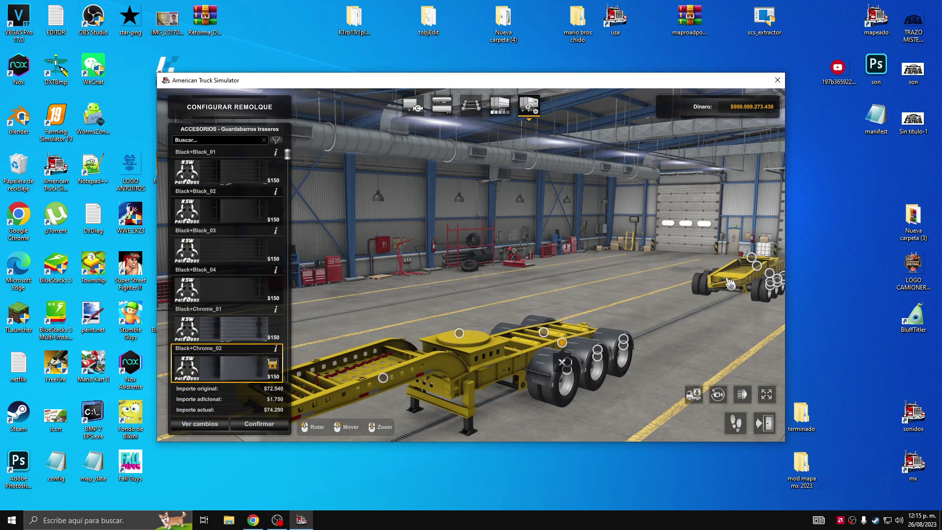
- Fit the rear steerable dolly unit with the Crom Box, Crom Cylinder and Black+Chrome_02 rear fenders
{"action": "left_click", "coordinate": [756, 267]}
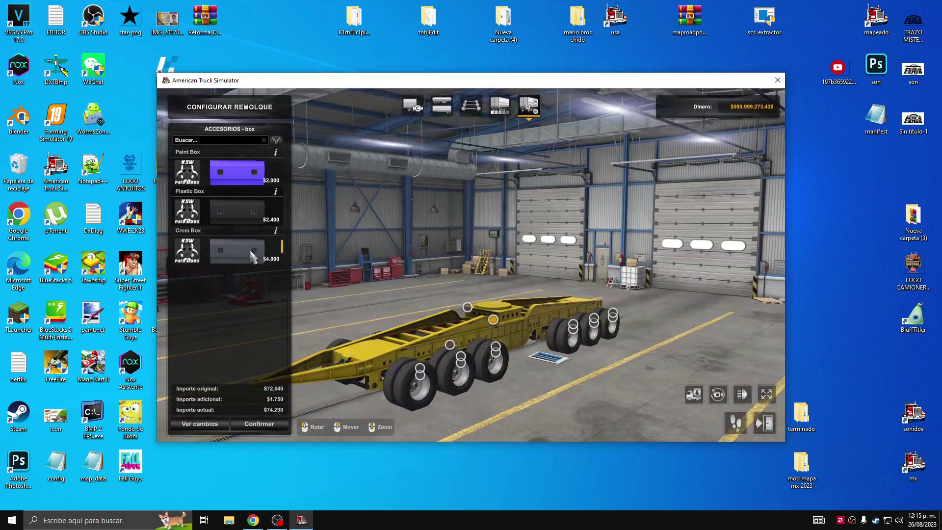
{"action": "left_click", "coordinate": [466, 308]}
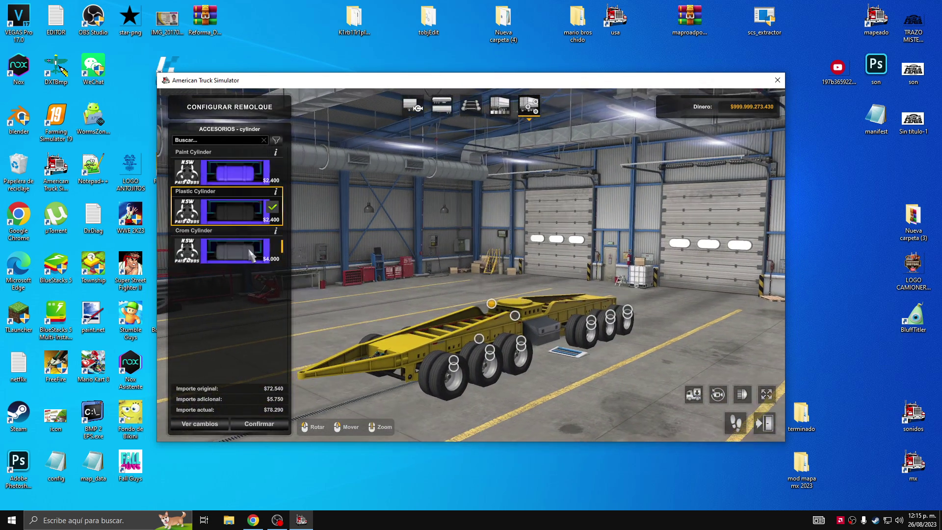
{"action": "left_click", "coordinate": [483, 338]}
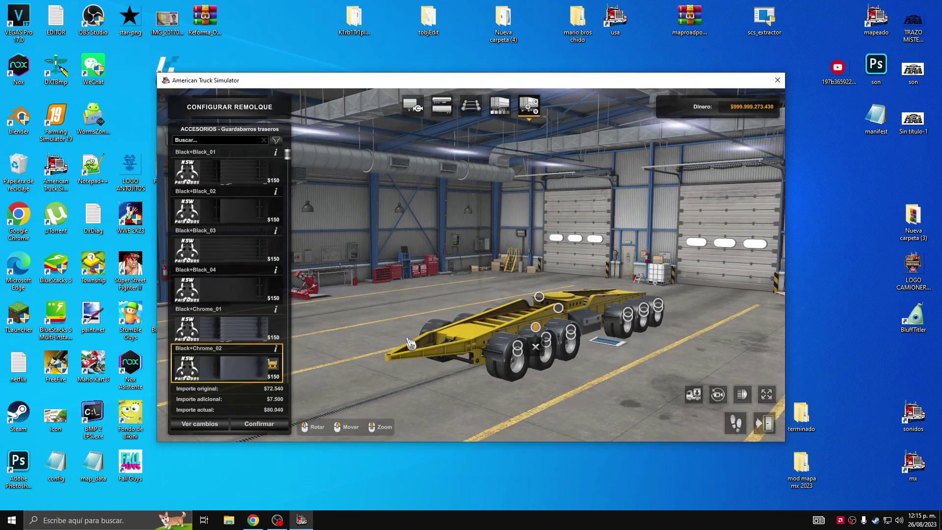
{"action": "left_click_drag", "start_coordinate": [483, 338], "coordinate": [715, 425]}
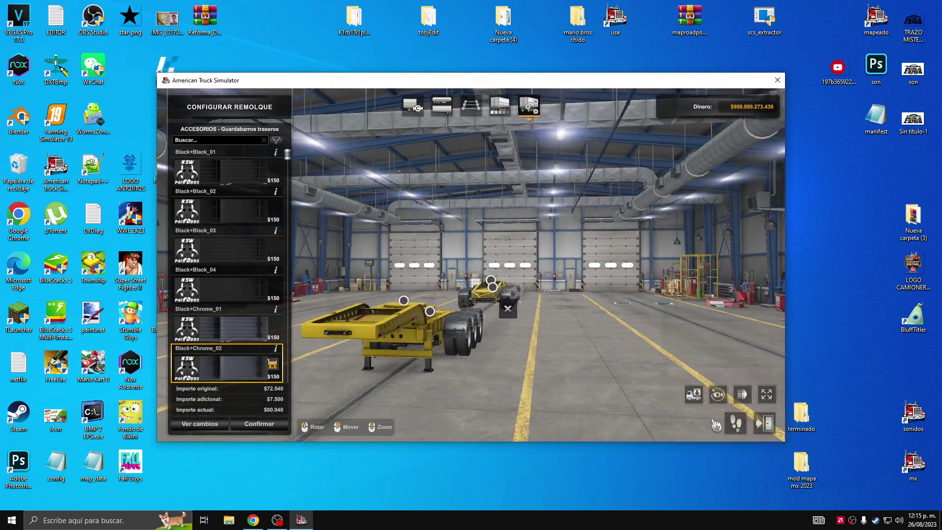
- Confirm the trailer configuration and buy the Jeep Doble, storing it in the Tucson garage
{"action": "left_click", "coordinate": [259, 424]}
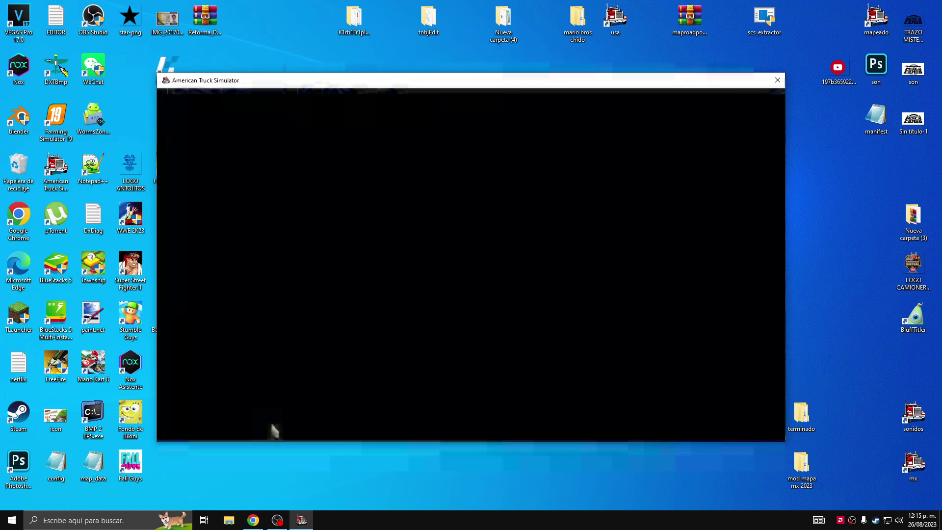
{"action": "left_click", "coordinate": [496, 374]}
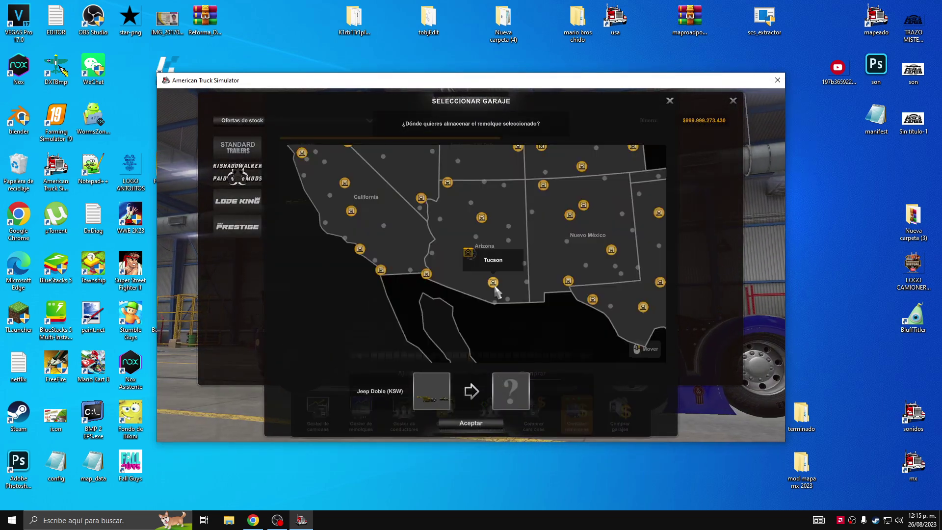
{"action": "left_click", "coordinate": [493, 283]}
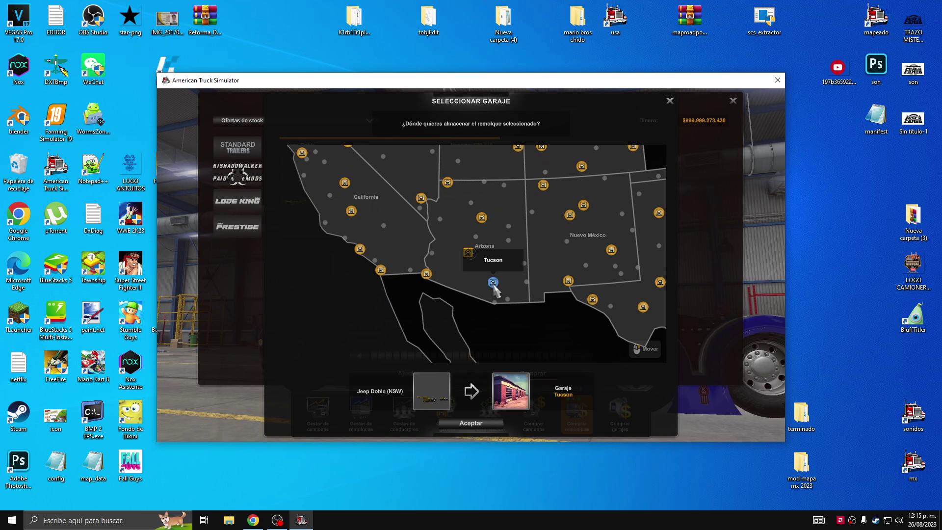
{"action": "left_click", "coordinate": [466, 424]}
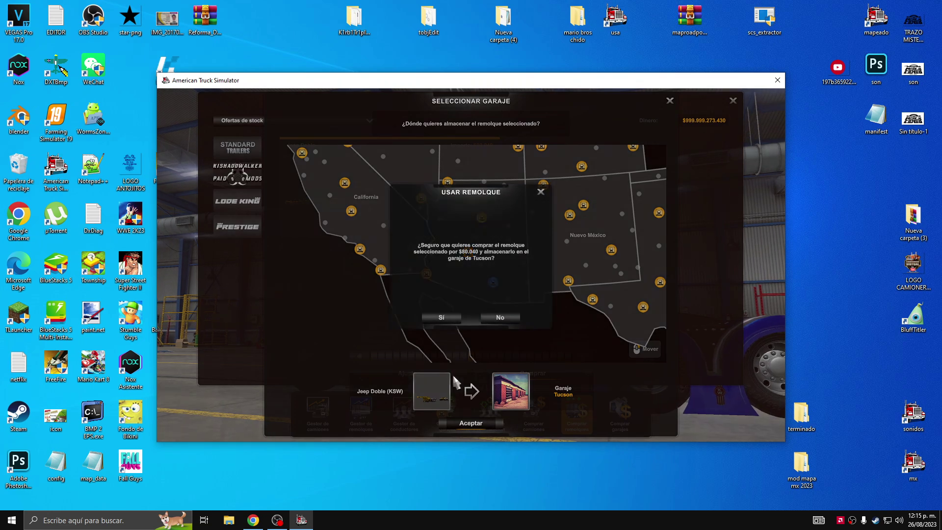
{"action": "left_click", "coordinate": [442, 319]}
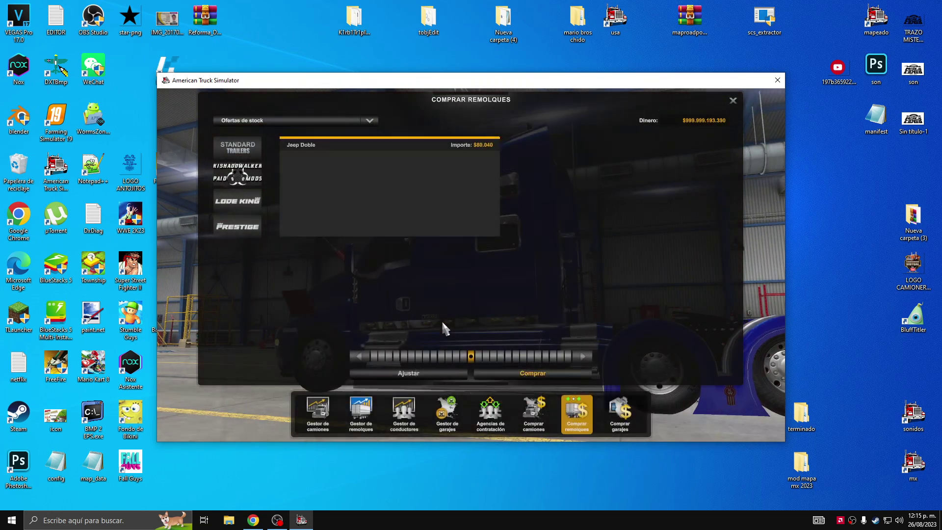